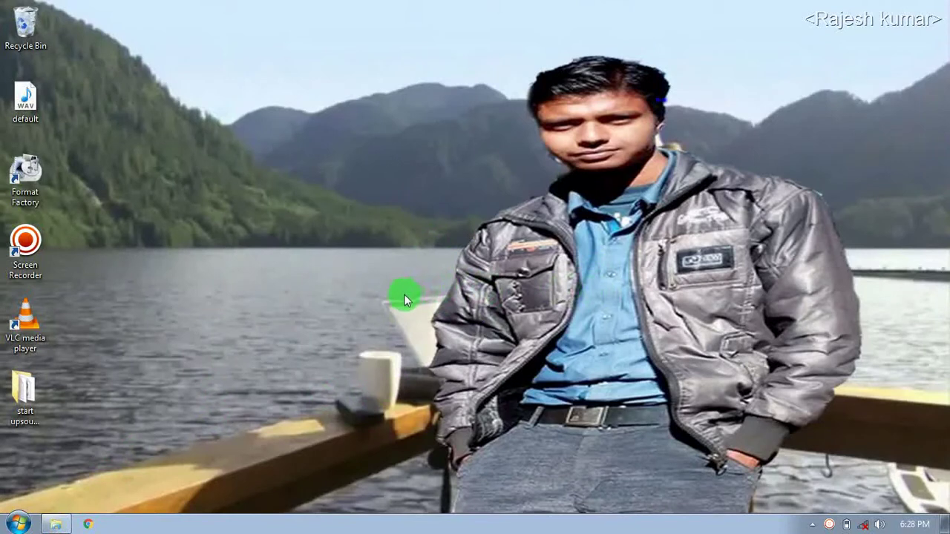
- Open the "start upsound changer" folder on the desktop, widen its Name column and launch StartupSoundChanger only 7
{"action": "double_click", "coordinate": [24, 395]}
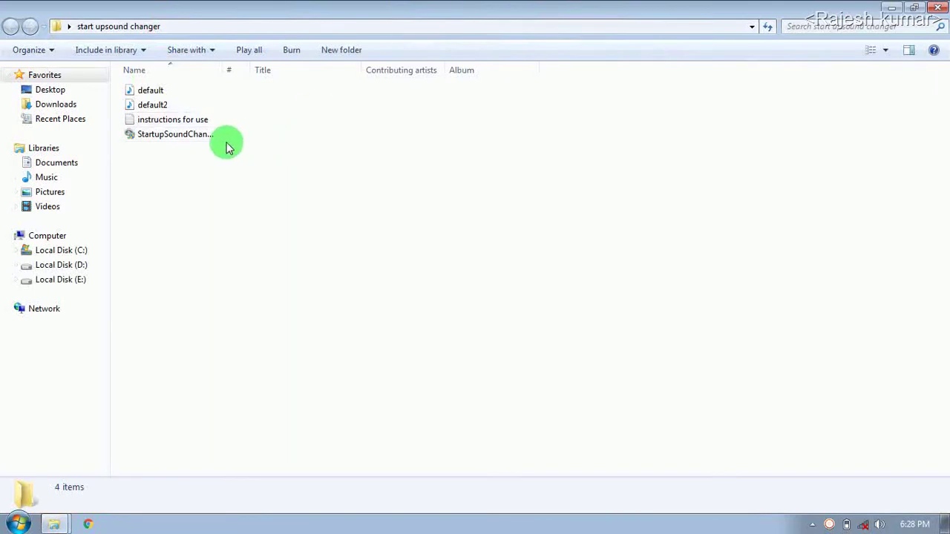
{"action": "left_click", "coordinate": [160, 141]}
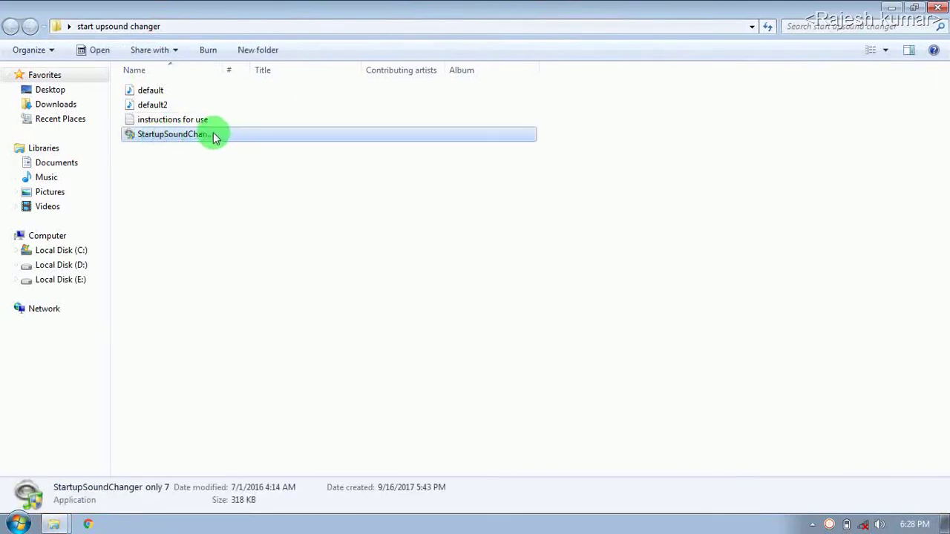
{"action": "left_click_drag", "start_coordinate": [222, 65], "coordinate": [320, 63]}
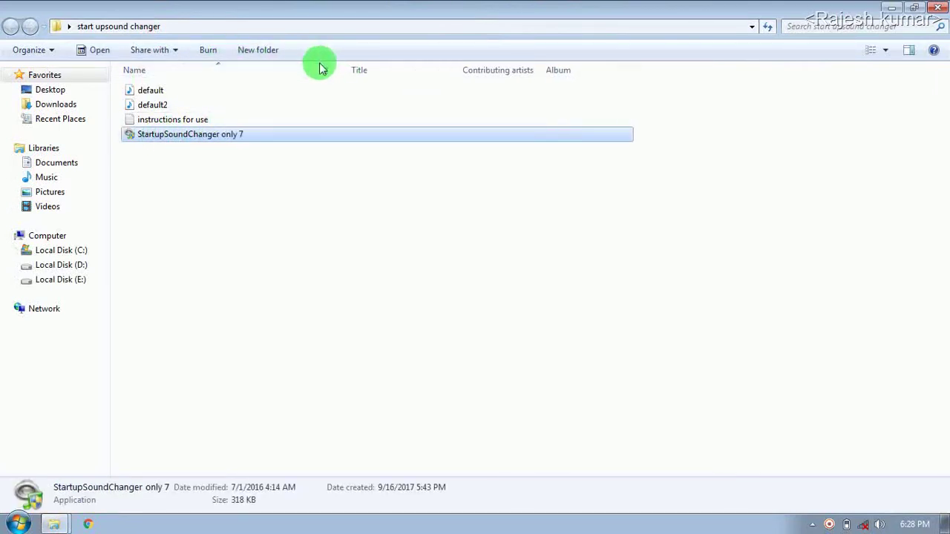
{"action": "left_click", "coordinate": [164, 206]}
{"action": "mouse_move", "coordinate": [223, 140]}
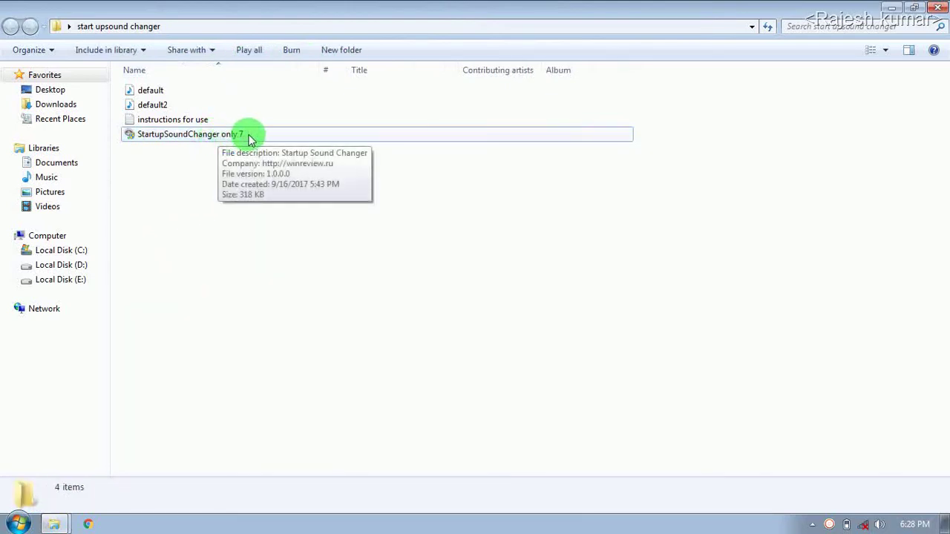
{"action": "left_click", "coordinate": [236, 138]}
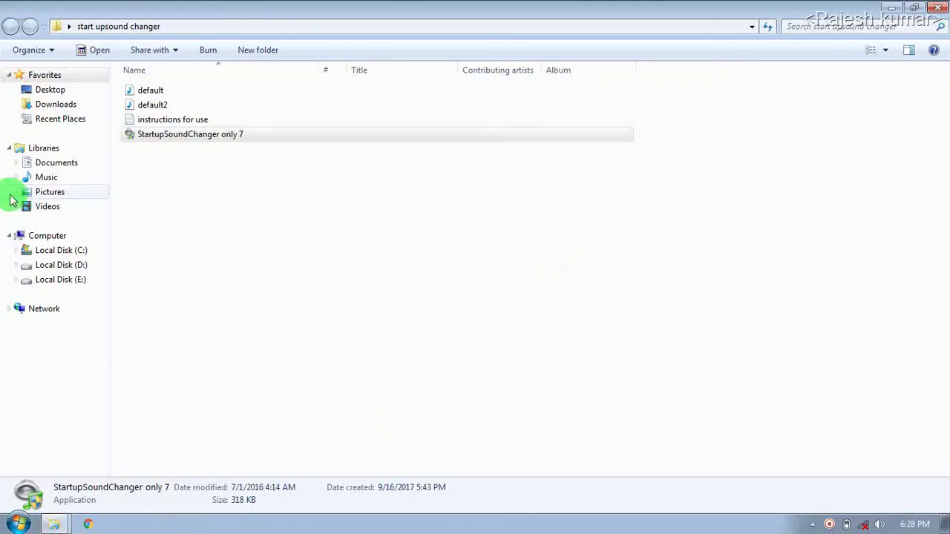
- Bring the Startup Sound Changer window to the front, reposition it and play the current startup sound
{"action": "left_click", "coordinate": [58, 256]}
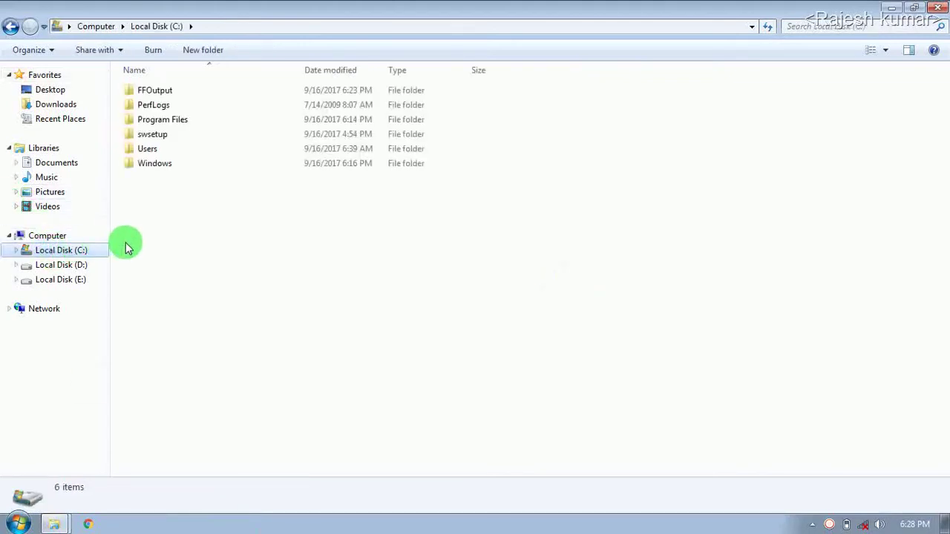
{"action": "left_click", "coordinate": [119, 525]}
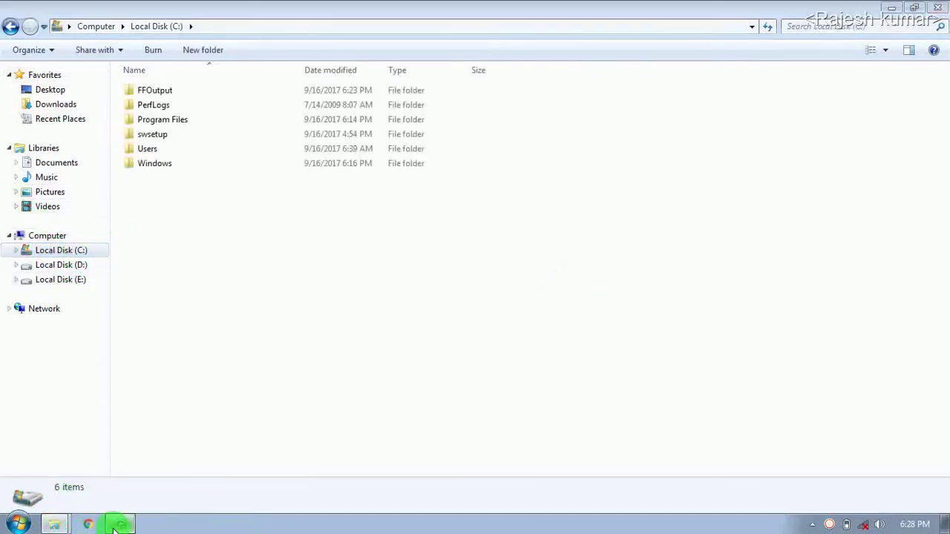
{"action": "left_click_drag", "start_coordinate": [500, 201], "coordinate": [522, 206]}
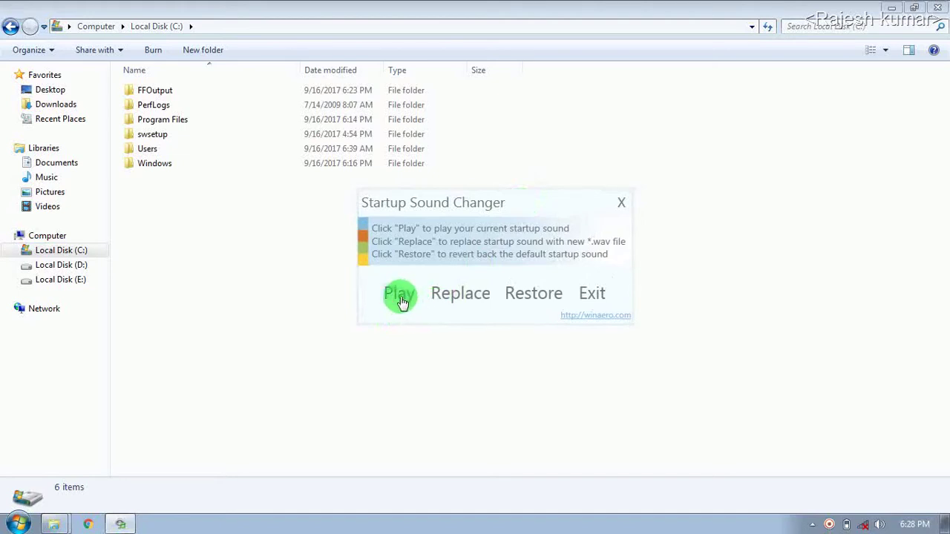
{"action": "left_click_drag", "start_coordinate": [473, 202], "coordinate": [375, 232]}
{"action": "left_click", "coordinate": [341, 308]}
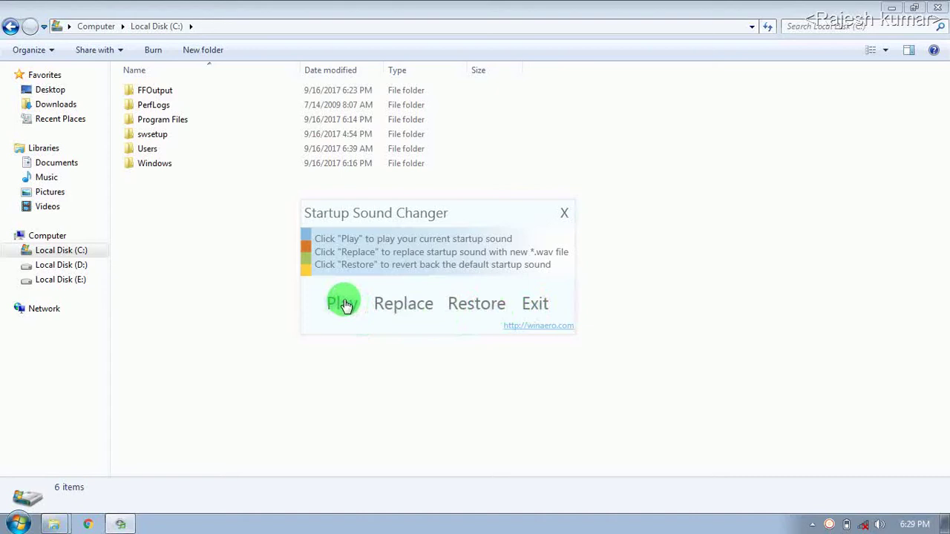
- Check the system volume level and refresh the Local Disk (C:) folder view
{"action": "left_click", "coordinate": [880, 526]}
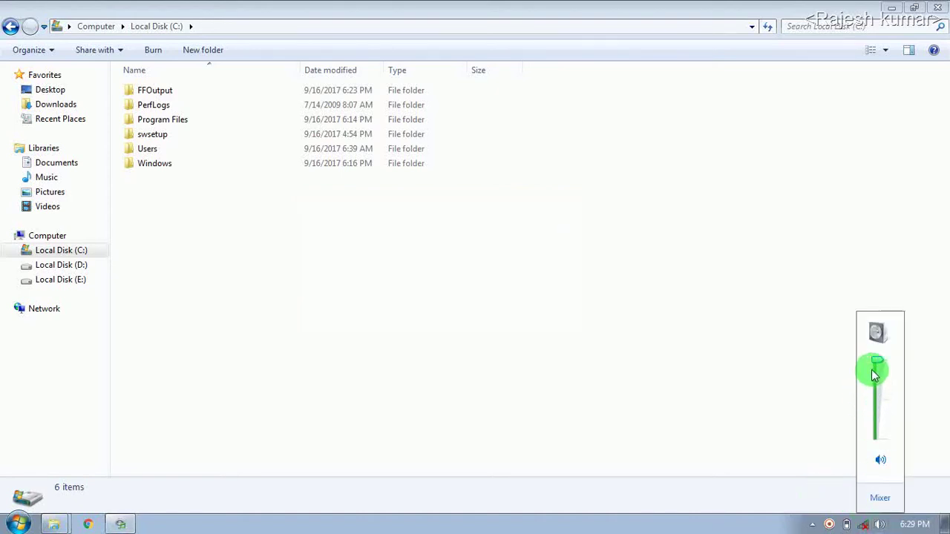
{"action": "left_click", "coordinate": [233, 406]}
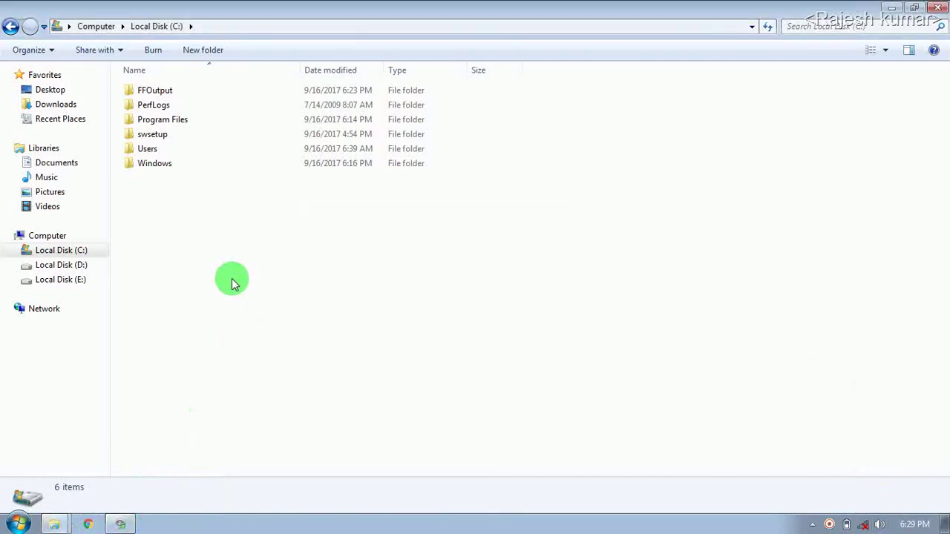
{"action": "right_click", "coordinate": [231, 279]}
{"action": "right_click", "coordinate": [260, 335]}
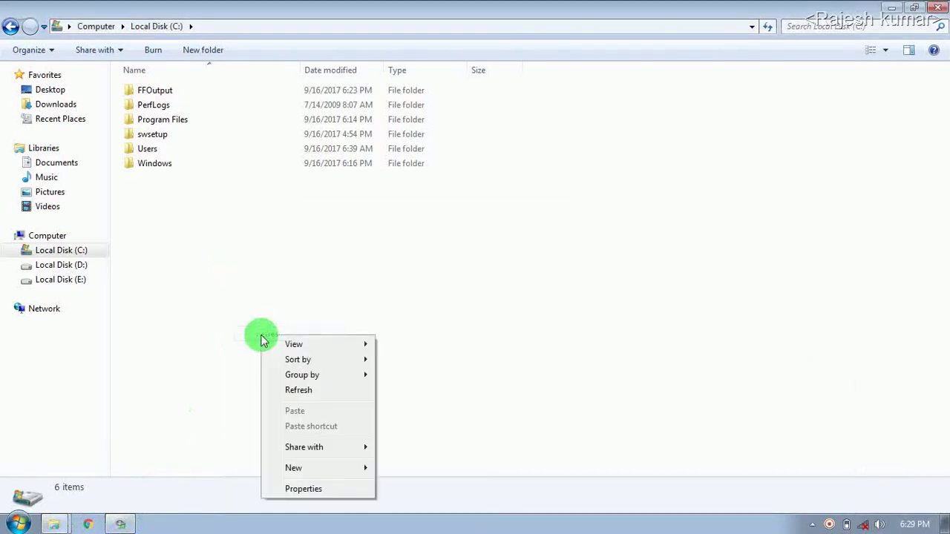
{"action": "left_click", "coordinate": [294, 390]}
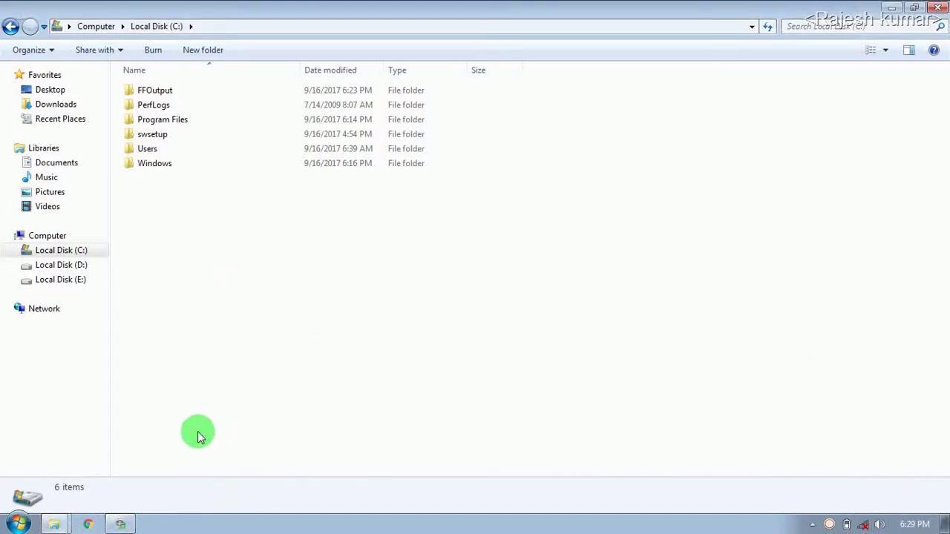
- Examine which file type Startup Sound Changer accepts as a replacement sound, and dismiss the file selection without replacing anything
{"action": "left_click", "coordinate": [124, 519]}
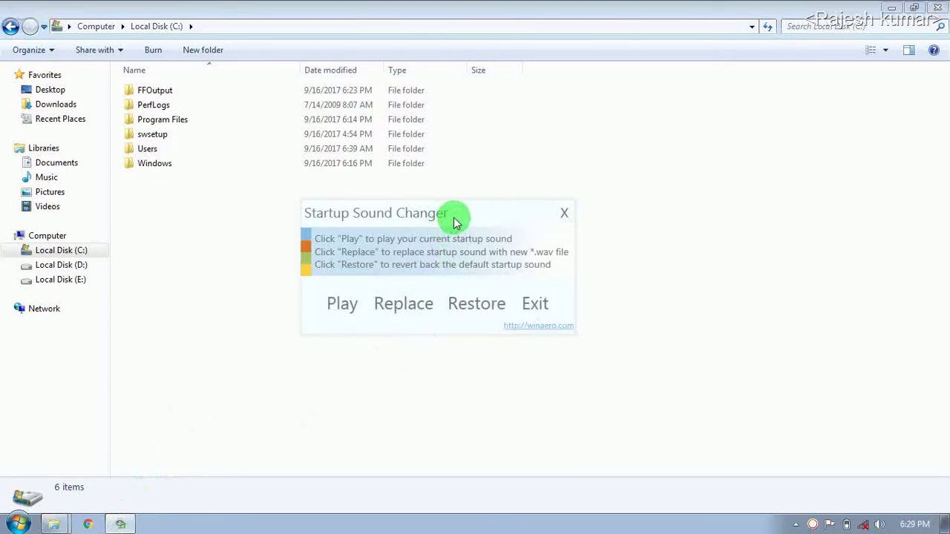
{"action": "left_click_drag", "start_coordinate": [455, 207], "coordinate": [473, 218]}
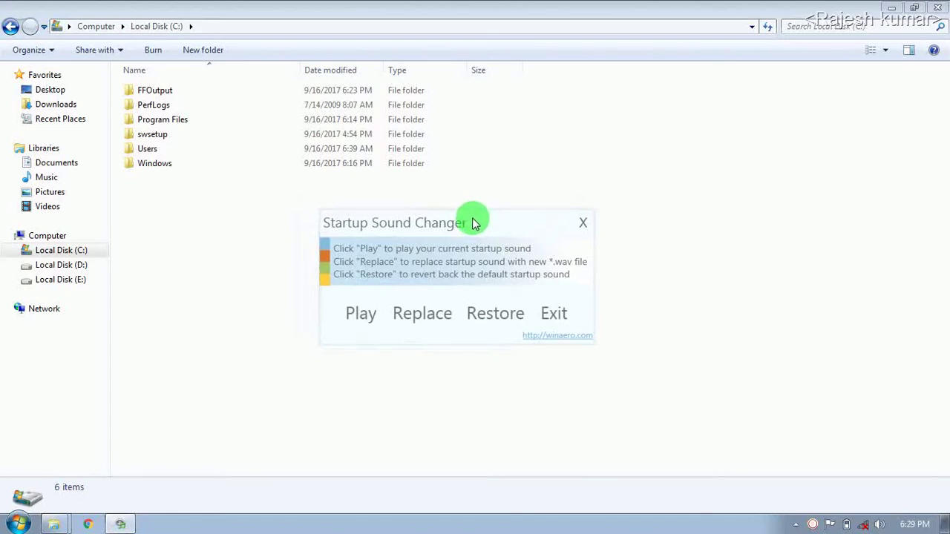
{"action": "left_click_drag", "start_coordinate": [475, 223], "coordinate": [442, 216]}
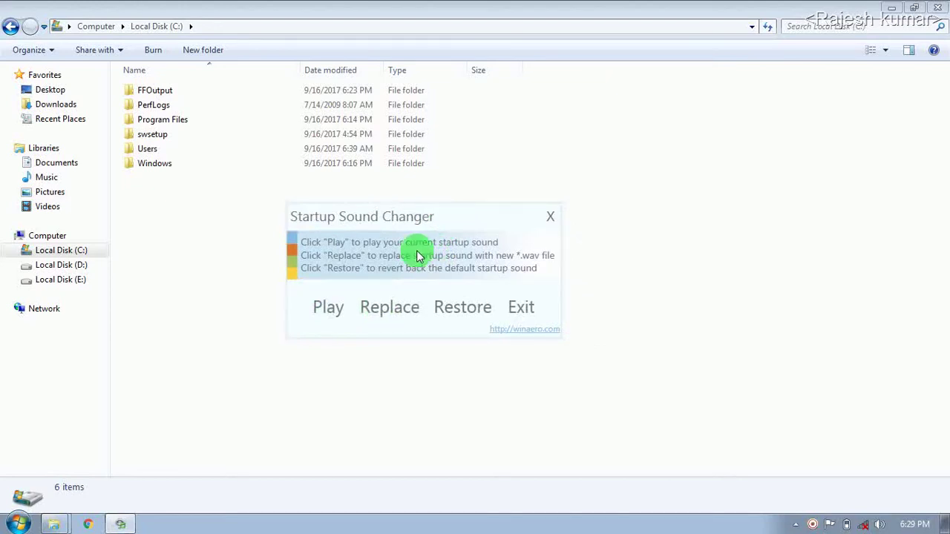
{"action": "left_click", "coordinate": [398, 315]}
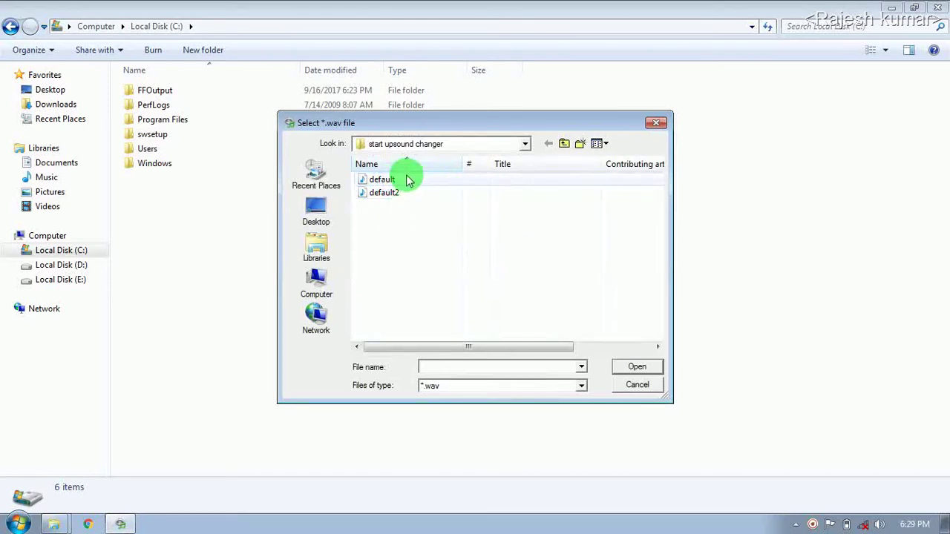
{"action": "left_click", "coordinate": [440, 369]}
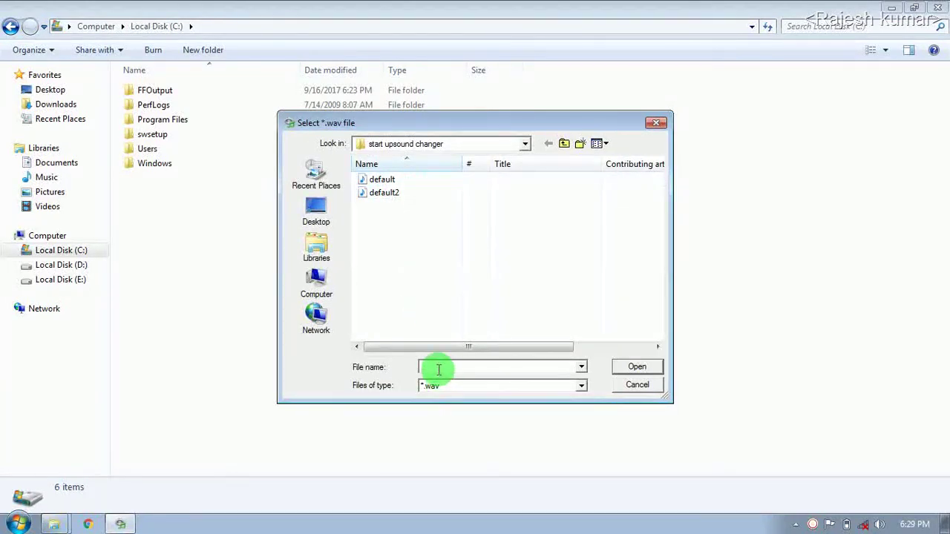
{"action": "left_click", "coordinate": [394, 181]}
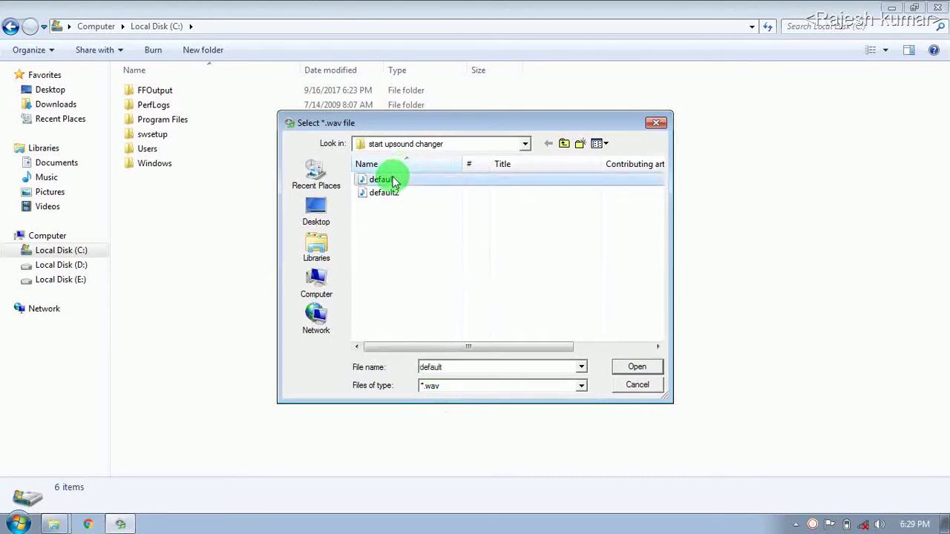
{"action": "left_click", "coordinate": [429, 387]}
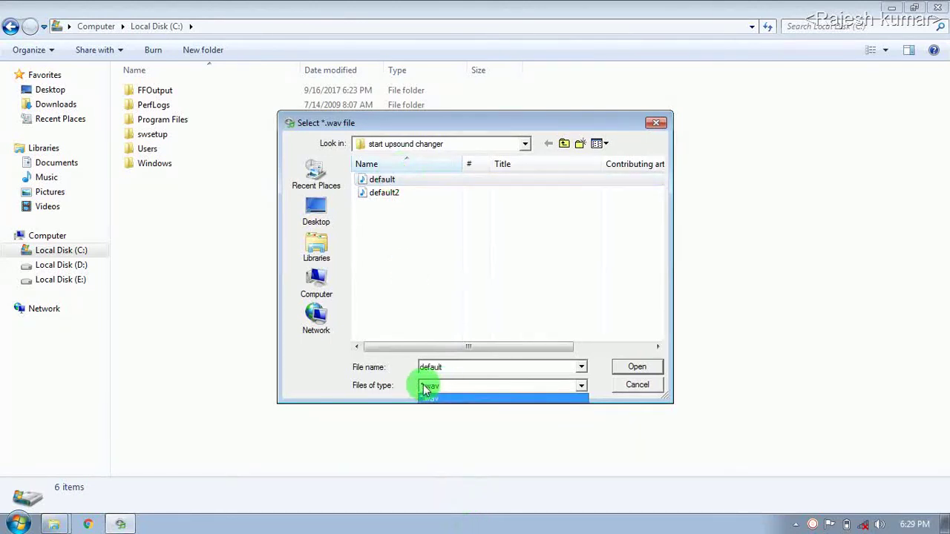
{"action": "left_click", "coordinate": [404, 375]}
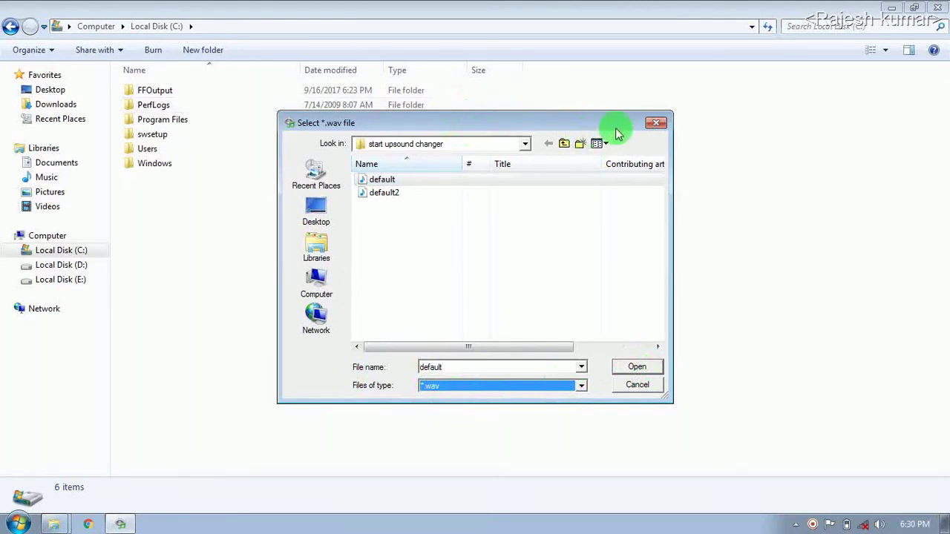
{"action": "left_click", "coordinate": [657, 123]}
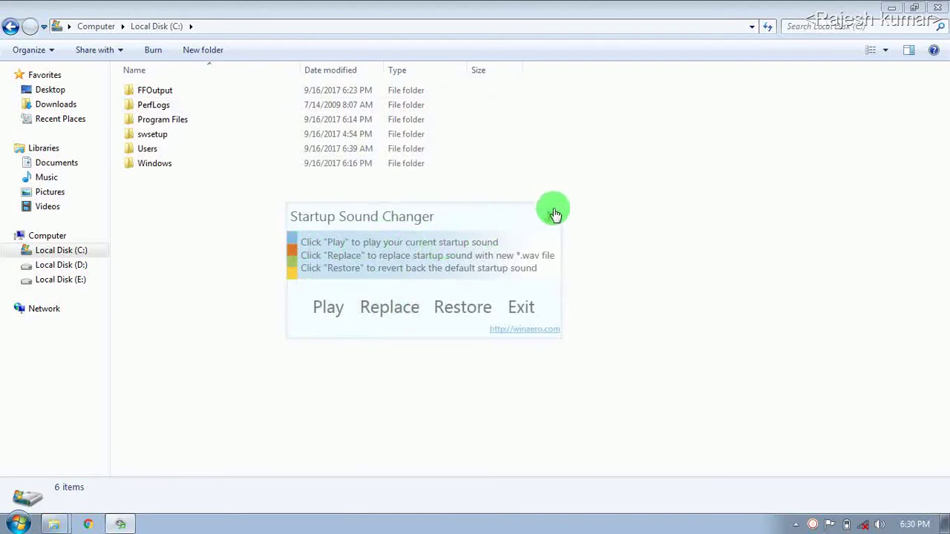
- Switch to Format Factory from the desktop and start an audio conversion to WAV
{"action": "left_click", "coordinate": [892, 9]}
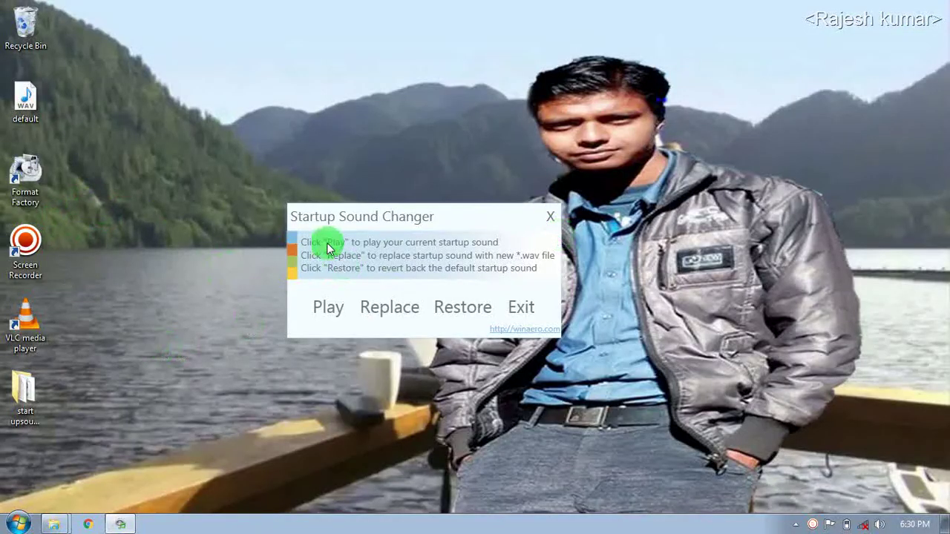
{"action": "left_click", "coordinate": [28, 166]}
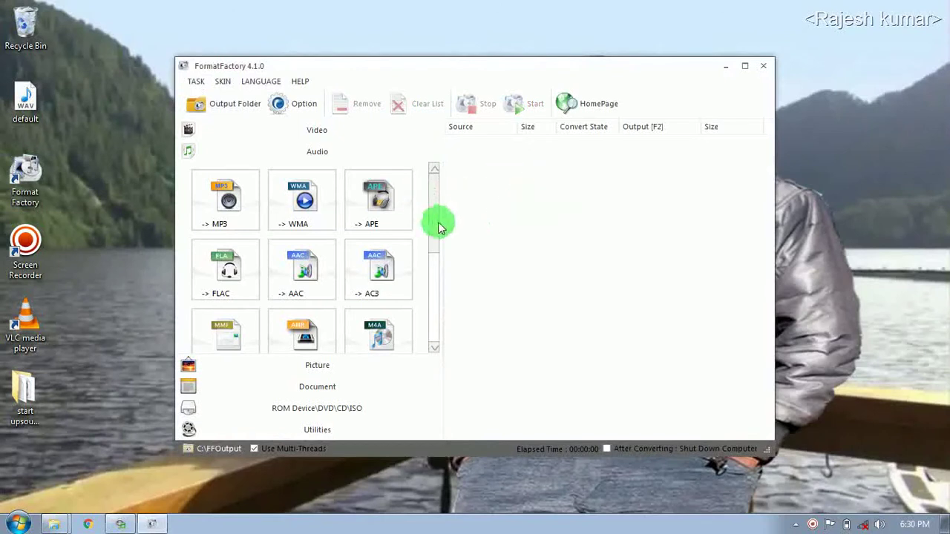
{"action": "left_click", "coordinate": [315, 131]}
{"action": "left_click_drag", "start_coordinate": [435, 190], "coordinate": [435, 240]}
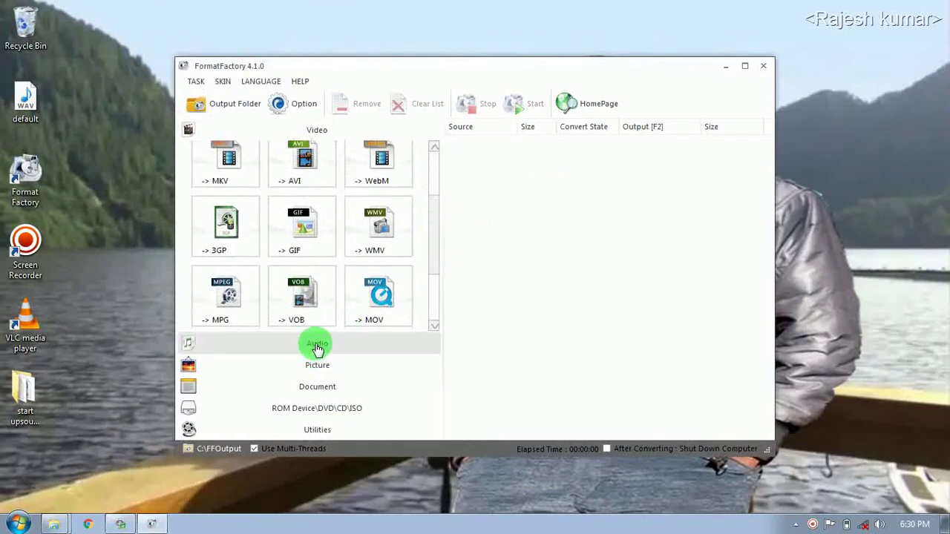
{"action": "left_click_drag", "start_coordinate": [435, 201], "coordinate": [435, 165]}
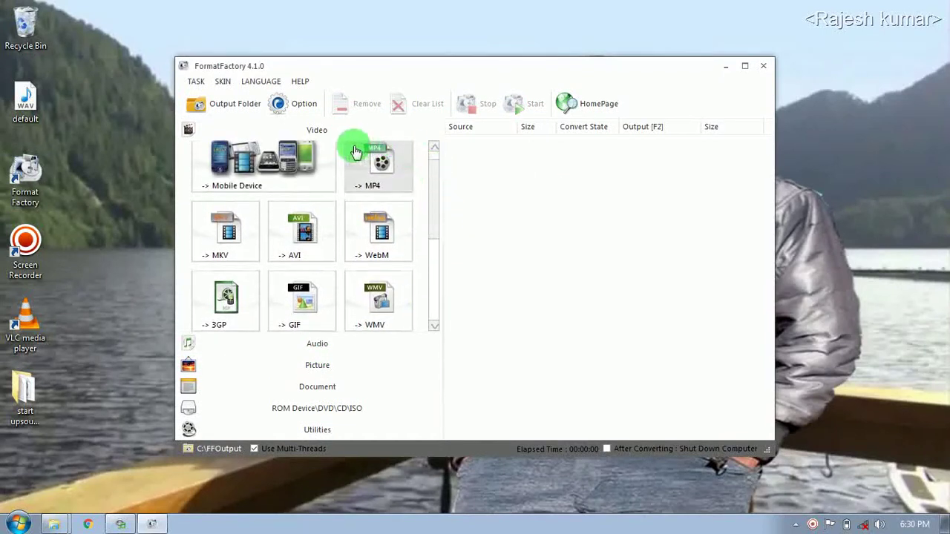
{"action": "left_click", "coordinate": [307, 343]}
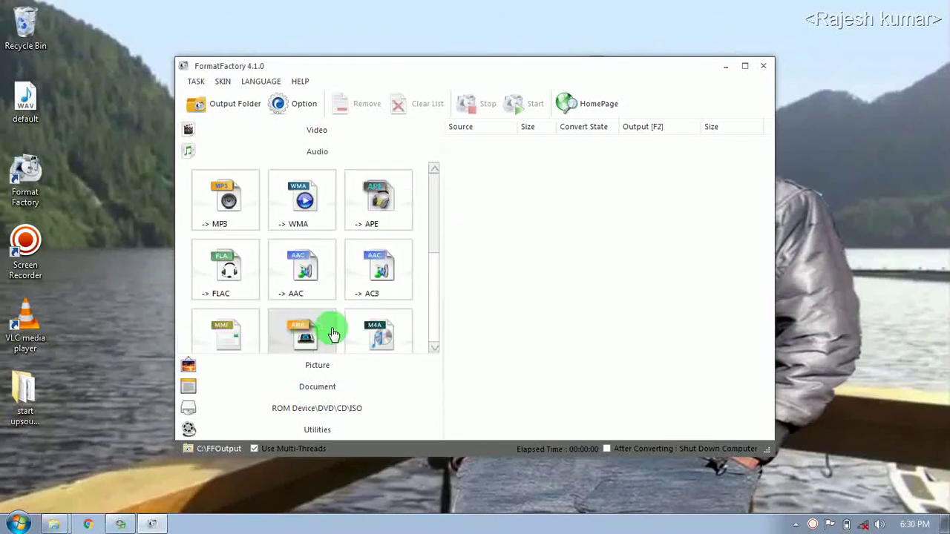
{"action": "left_click_drag", "start_coordinate": [432, 201], "coordinate": [430, 303]}
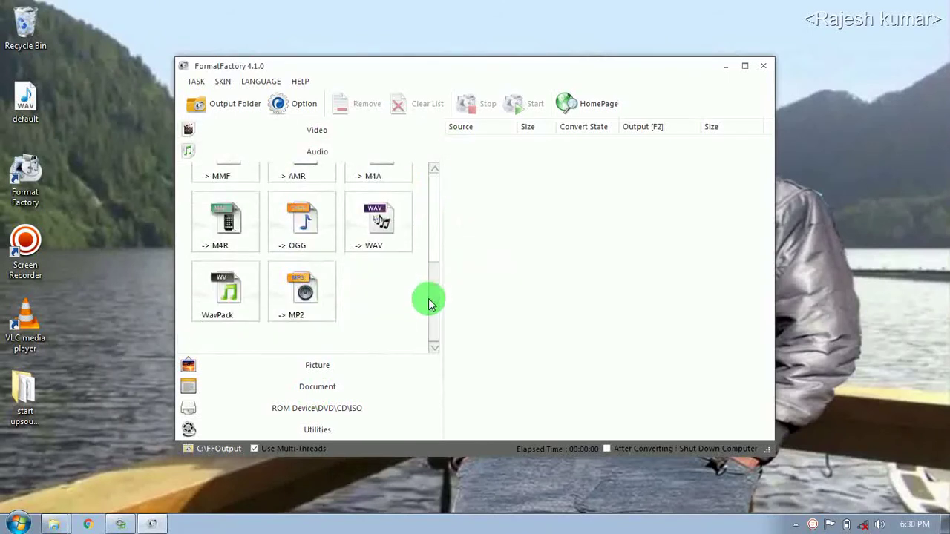
{"action": "left_click", "coordinate": [383, 211]}
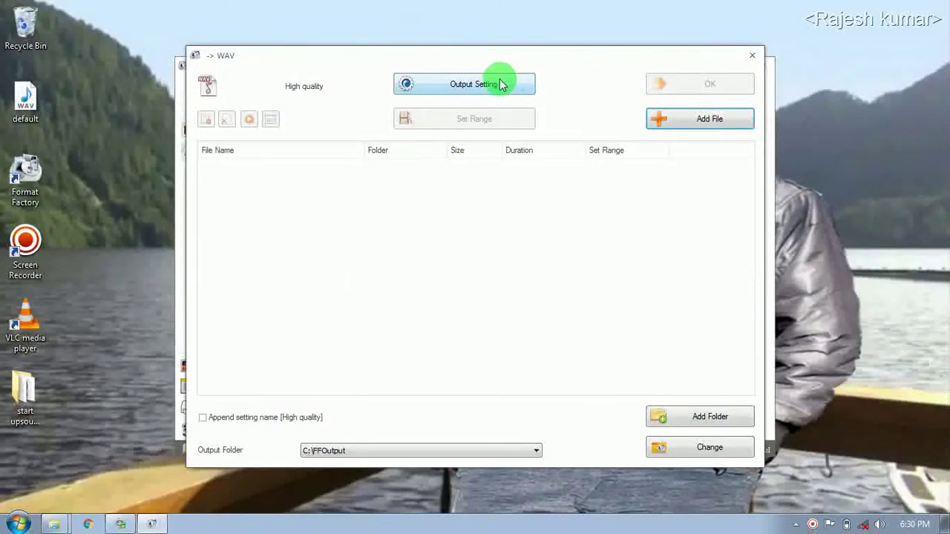
- Start adding a source file to the WAV conversion and browse to the songs\mp3\instrumental folder on Local Disk (E:)
{"action": "left_click", "coordinate": [670, 119]}
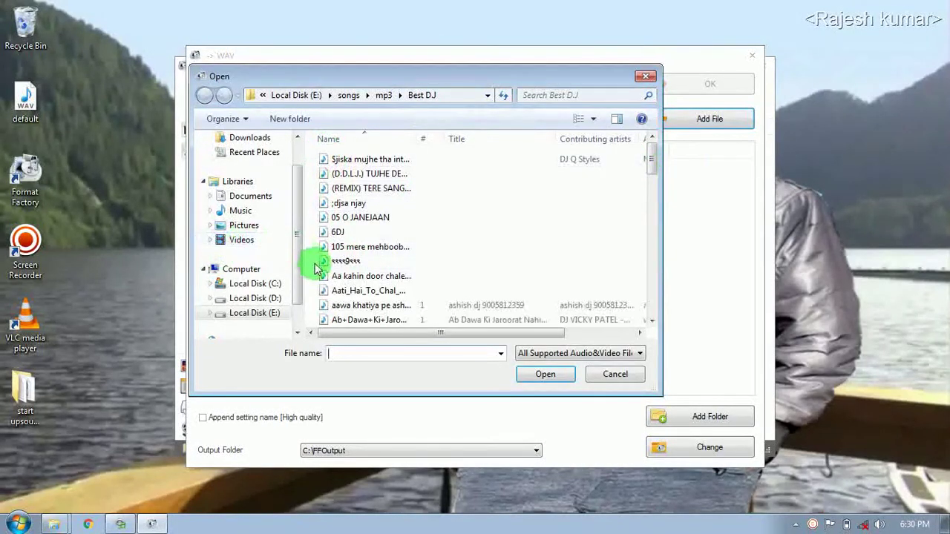
{"action": "left_click", "coordinate": [257, 316]}
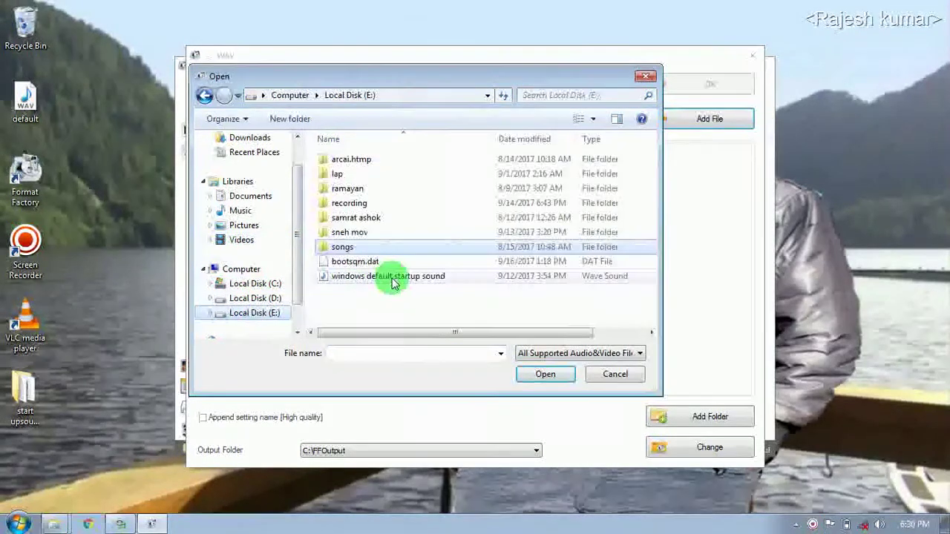
{"action": "double_click", "coordinate": [347, 248]}
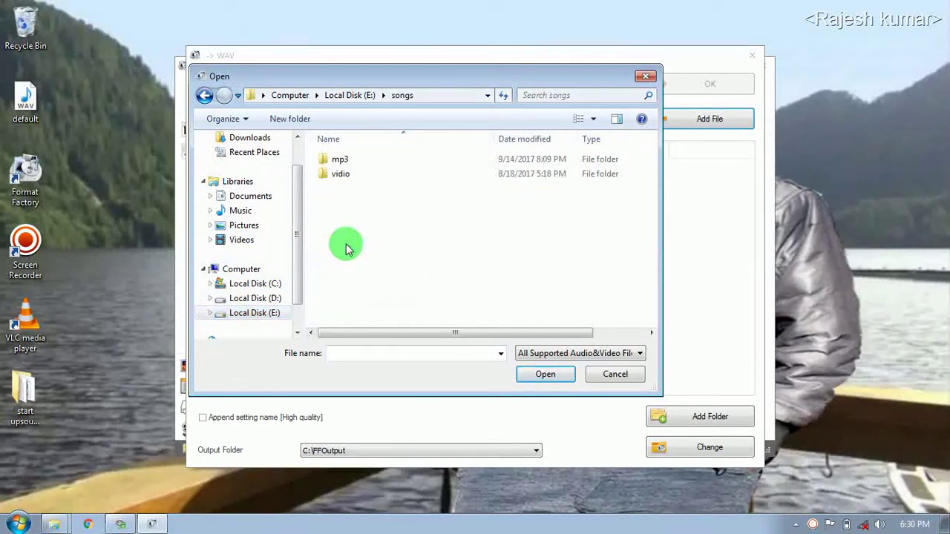
{"action": "double_click", "coordinate": [336, 161]}
{"action": "double_click", "coordinate": [346, 190]}
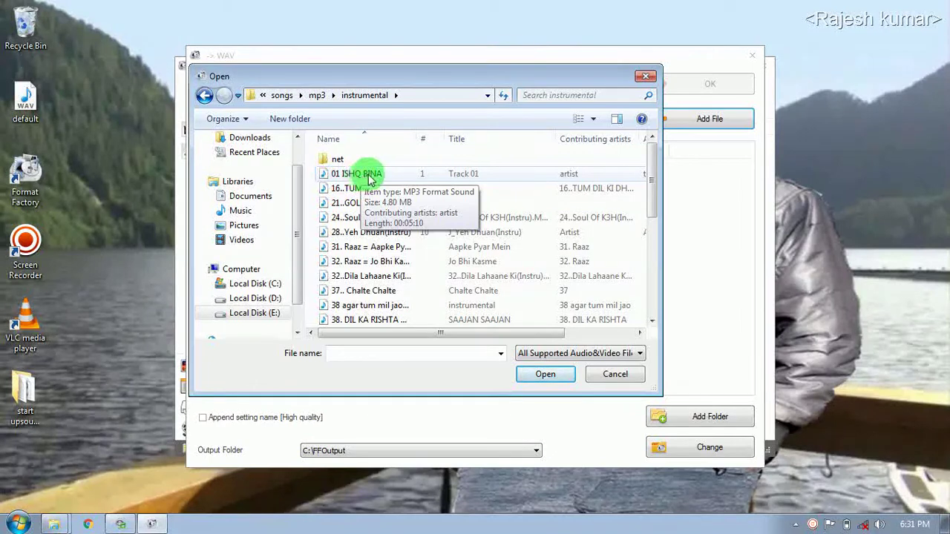
- Add the track 01 ISHQ BINA to the WAV conversion, accept the task and run the conversion
{"action": "left_click", "coordinate": [371, 178]}
{"action": "left_click", "coordinate": [545, 377]}
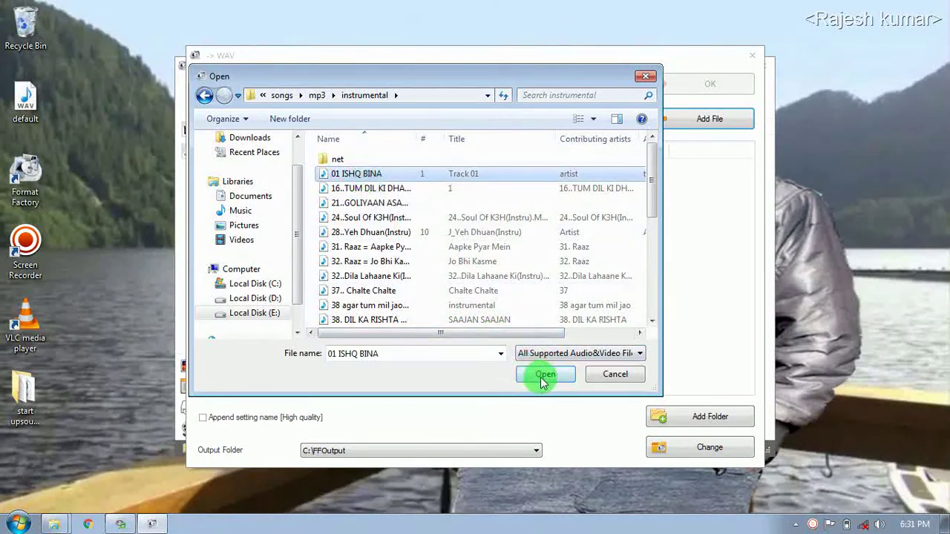
{"action": "left_click", "coordinate": [361, 174]}
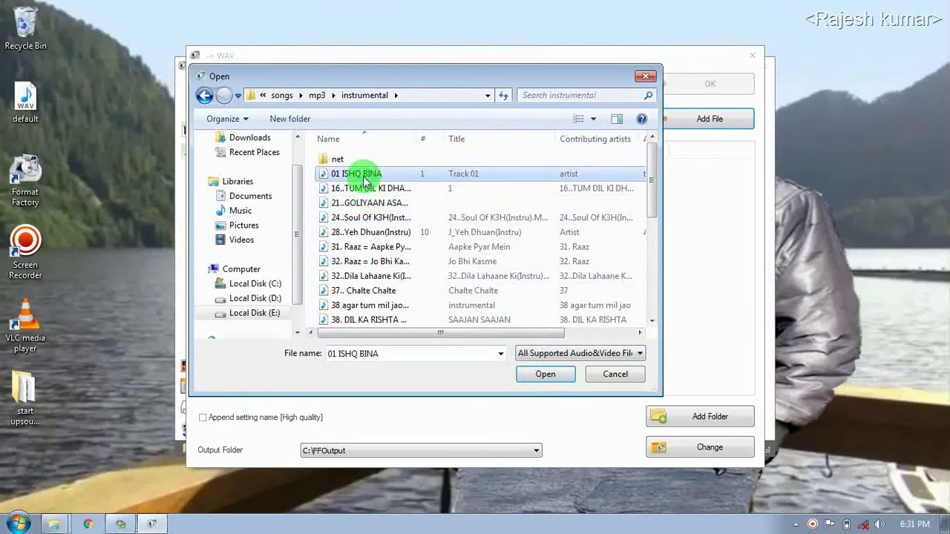
{"action": "left_click", "coordinate": [545, 376]}
{"action": "left_click", "coordinate": [529, 380]}
{"action": "left_click", "coordinate": [526, 329]}
{"action": "left_click", "coordinate": [423, 83]}
{"action": "left_click", "coordinate": [544, 377]}
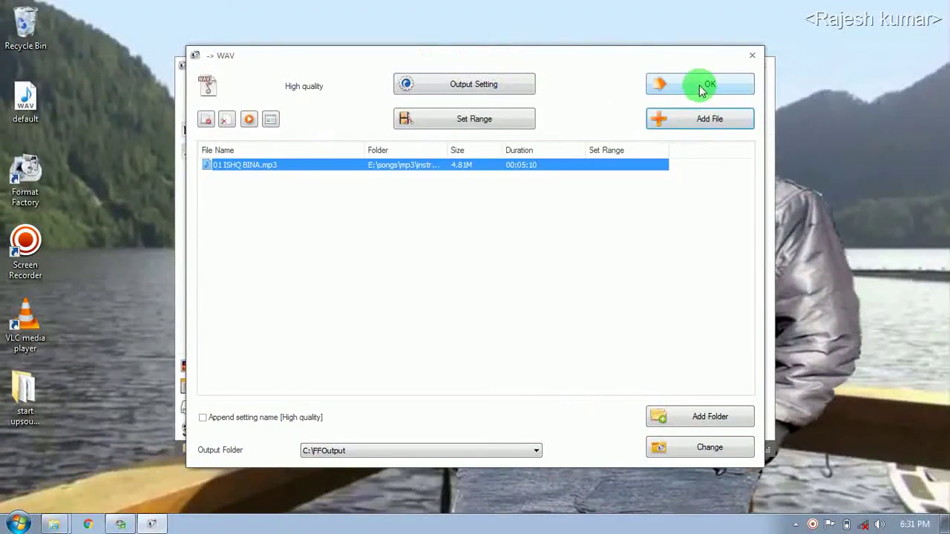
{"action": "left_click", "coordinate": [701, 87]}
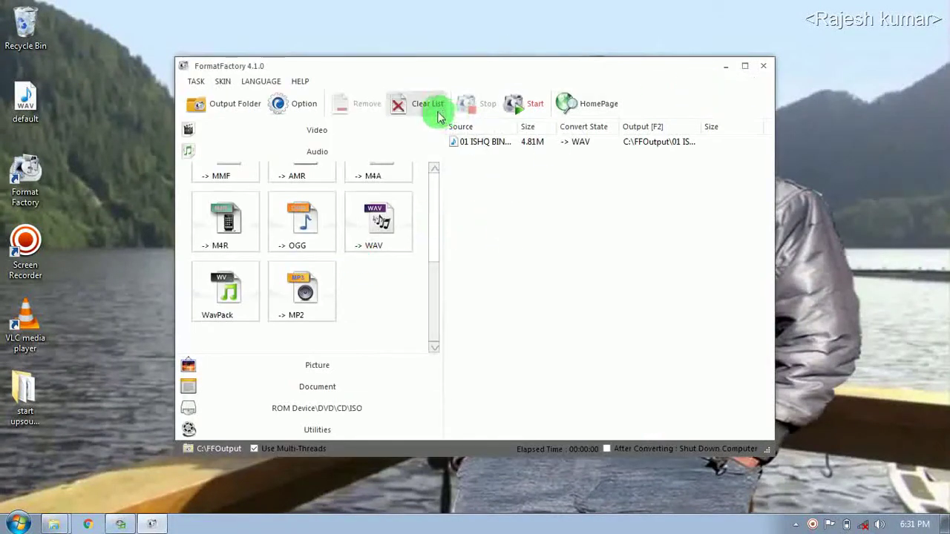
{"action": "left_click", "coordinate": [514, 104]}
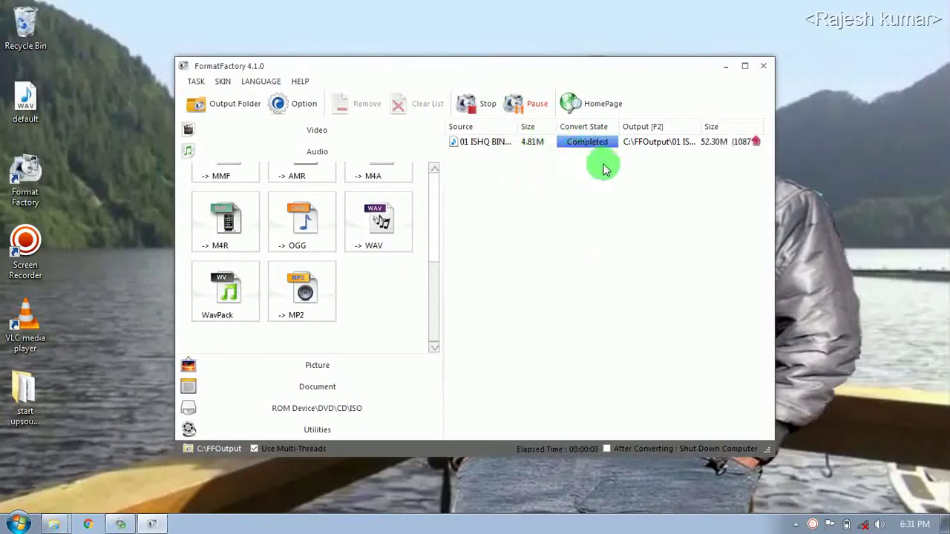
{"action": "right_click", "coordinate": [560, 147]}
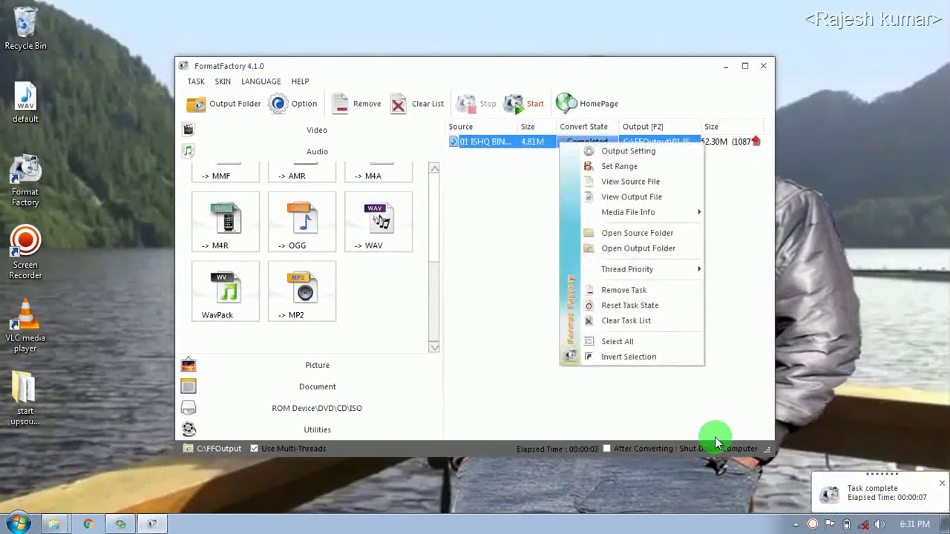
{"action": "left_click", "coordinate": [518, 233]}
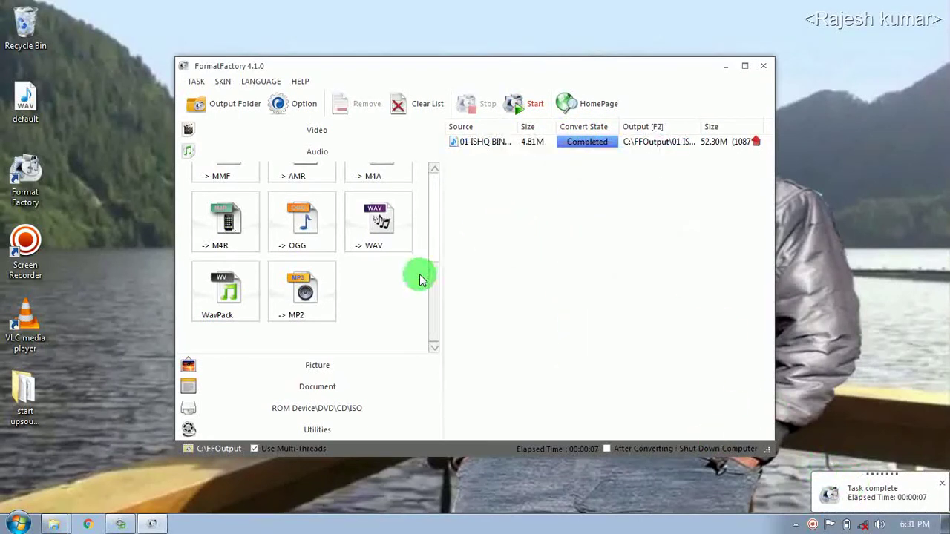
{"action": "left_click_drag", "start_coordinate": [434, 285], "coordinate": [435, 180]}
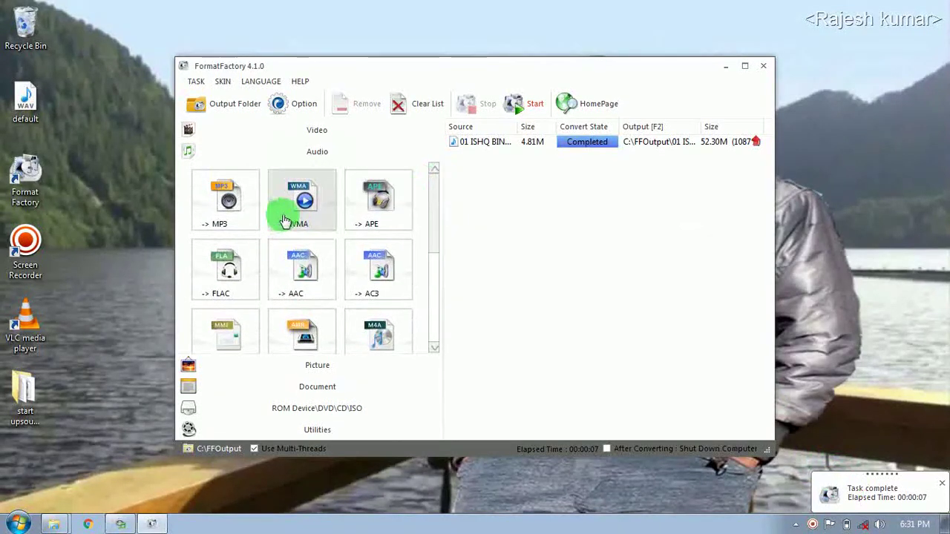
{"action": "left_click", "coordinate": [316, 131]}
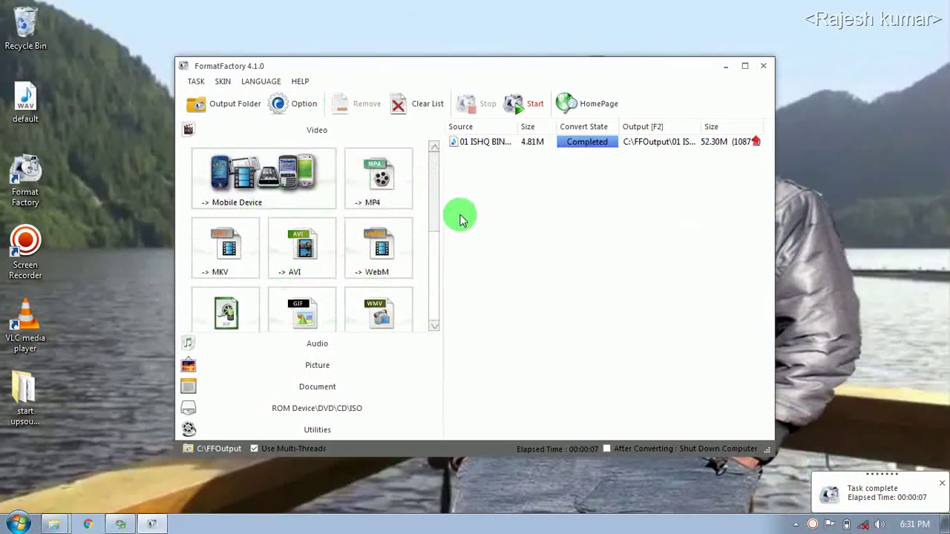
{"action": "right_click", "coordinate": [538, 145]}
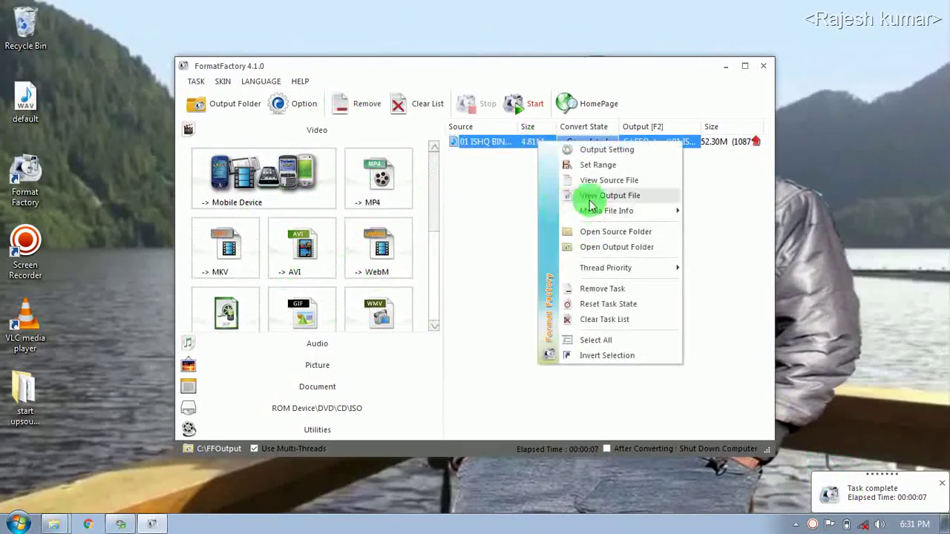
- Open the FFOutput folder and check the file type of the converted 01 ISHQ BINA in its properties
{"action": "left_click", "coordinate": [228, 103]}
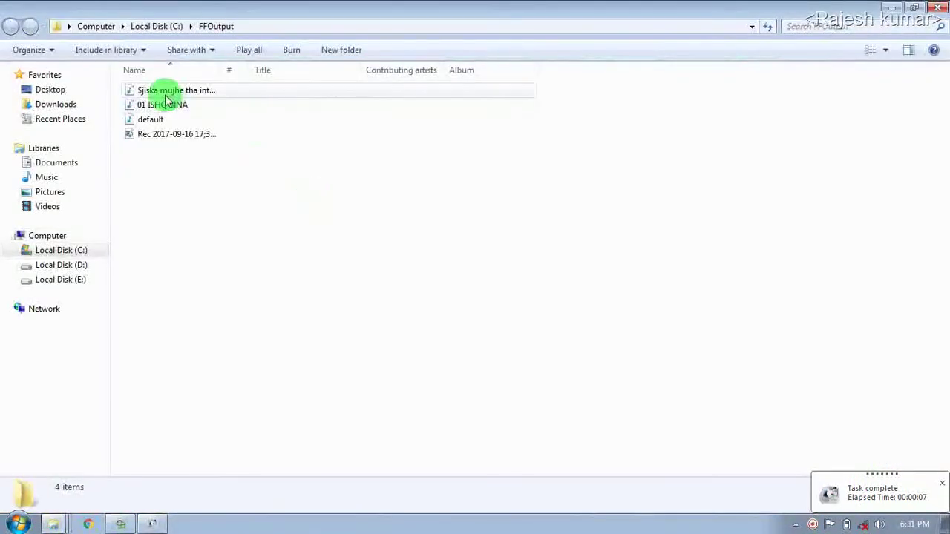
{"action": "left_click", "coordinate": [158, 105]}
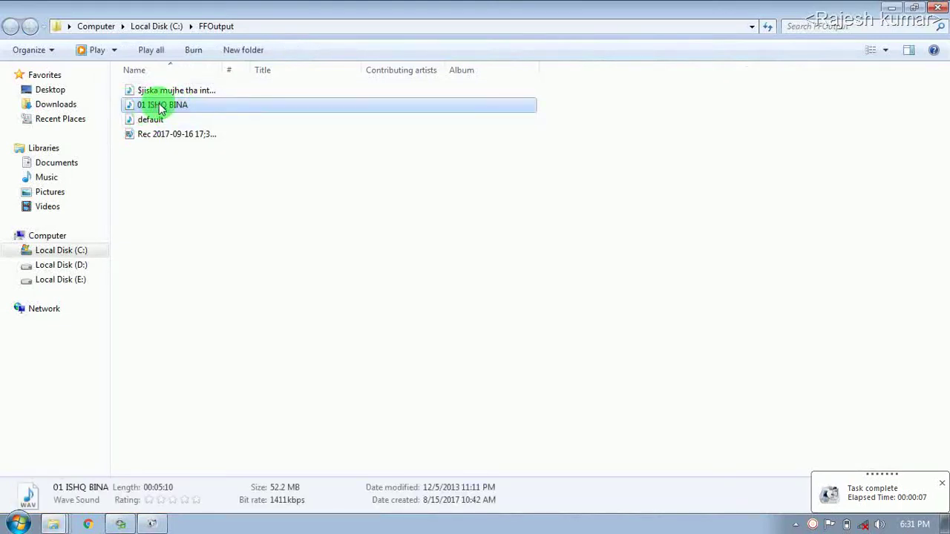
{"action": "key", "text": "Menu"}
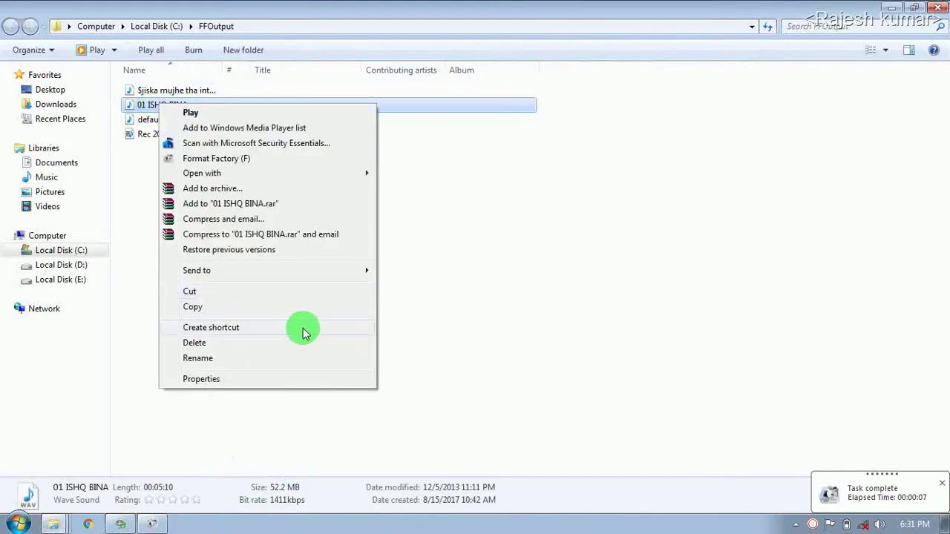
{"action": "left_click", "coordinate": [221, 380]}
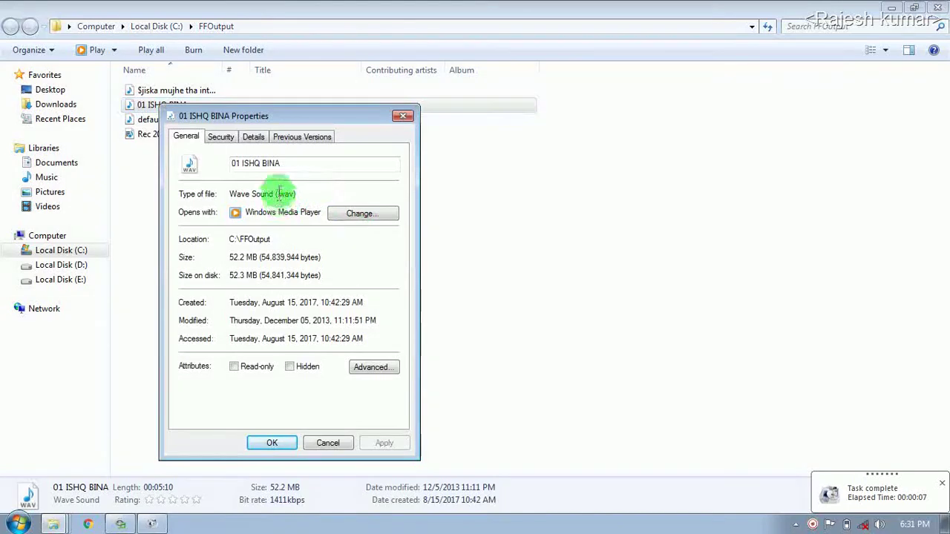
{"action": "left_click", "coordinate": [402, 116]}
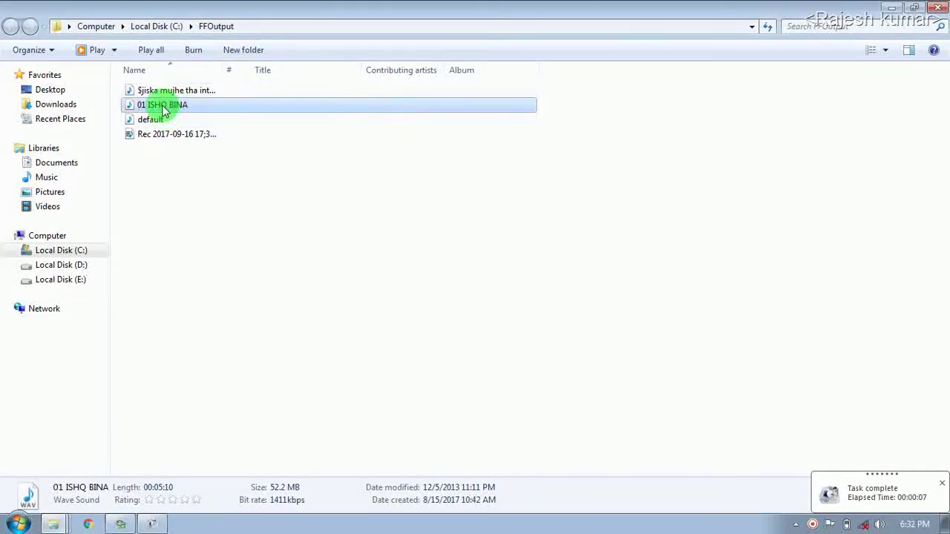
- Rename the converted 01 ISHQ BINA file to default, accepting the suggested name default (2)
{"action": "left_click", "coordinate": [181, 187]}
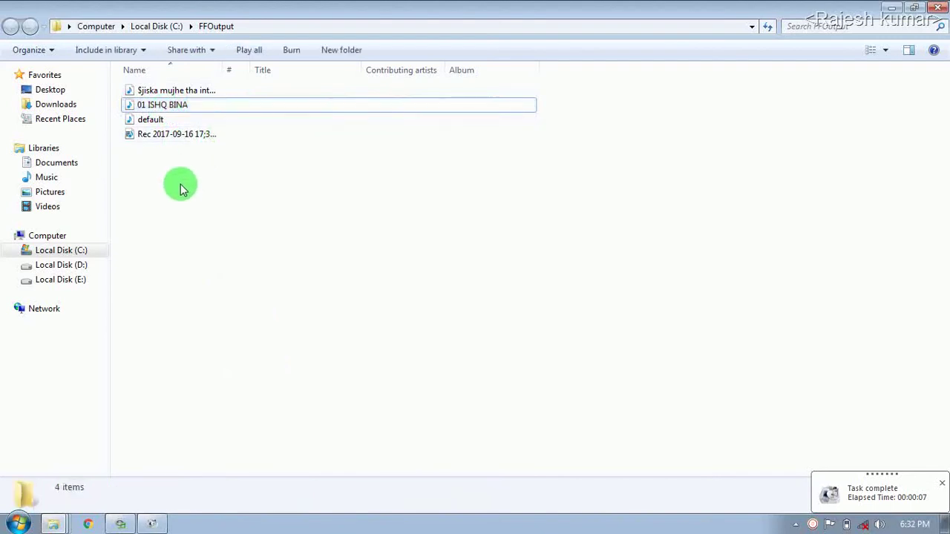
{"action": "left_click", "coordinate": [164, 110]}
{"action": "right_click", "coordinate": [163, 110]}
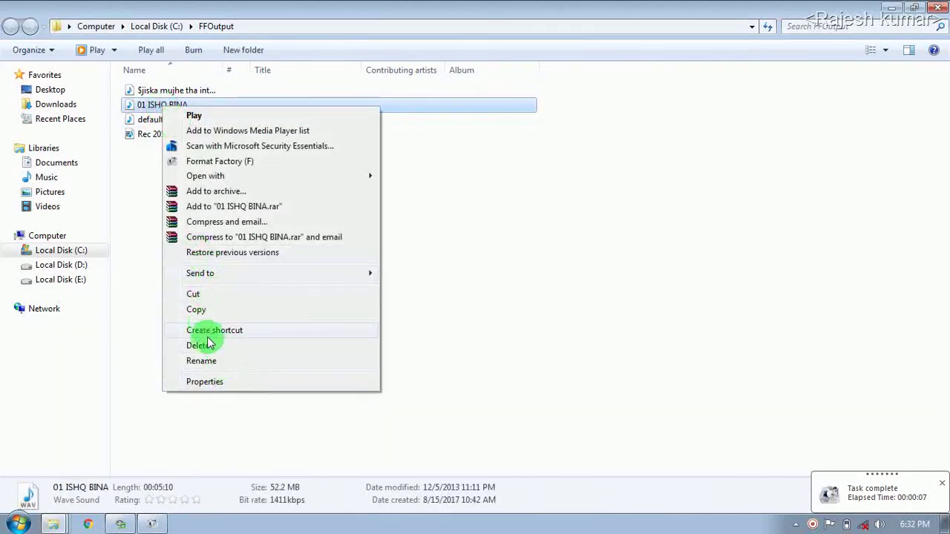
{"action": "left_click", "coordinate": [201, 361]}
{"action": "left_click", "coordinate": [194, 105]}
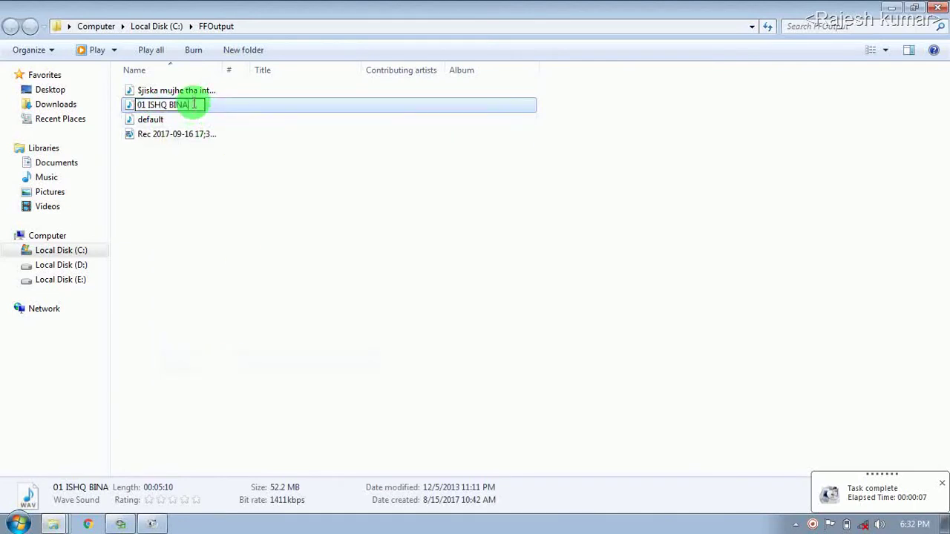
{"action": "left_click", "coordinate": [198, 103]}
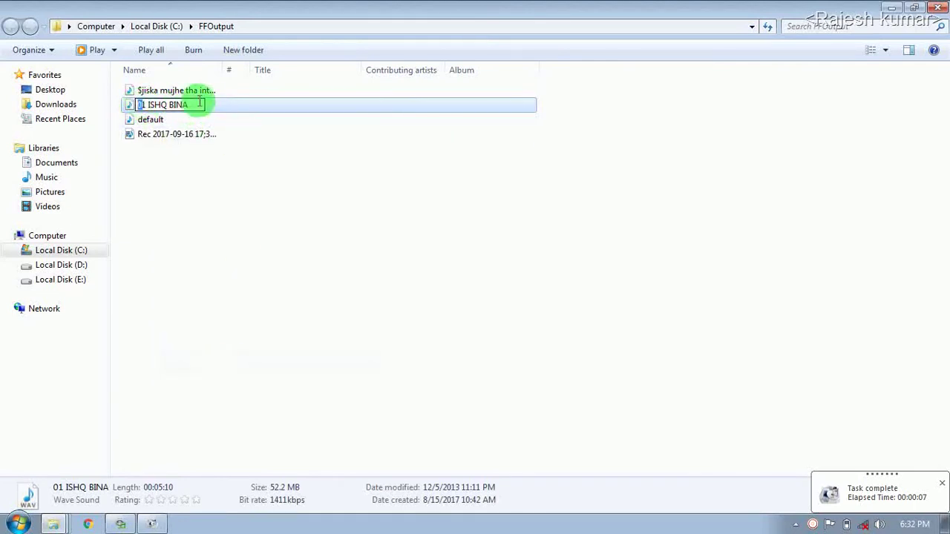
{"action": "left_click_drag", "start_coordinate": [200, 105], "coordinate": [121, 106]}
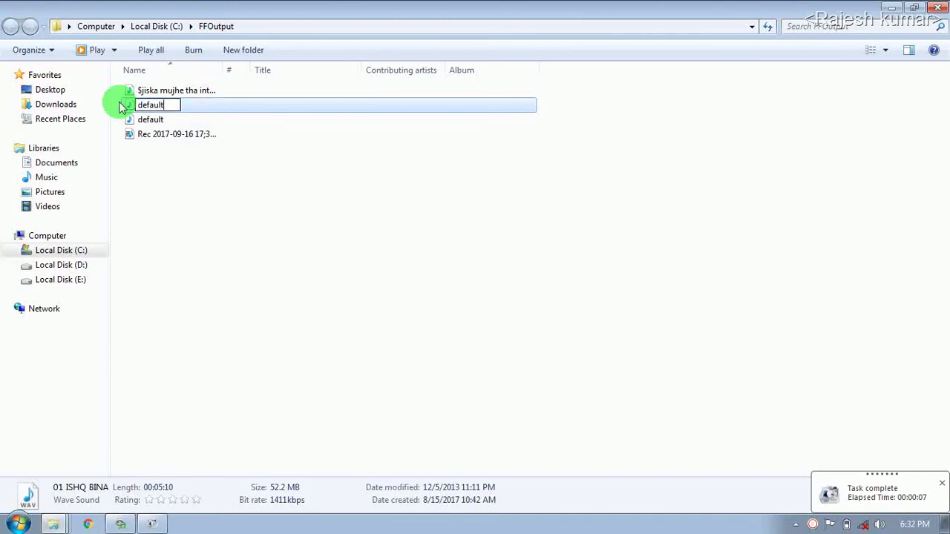
{"action": "key", "text": "Return"}
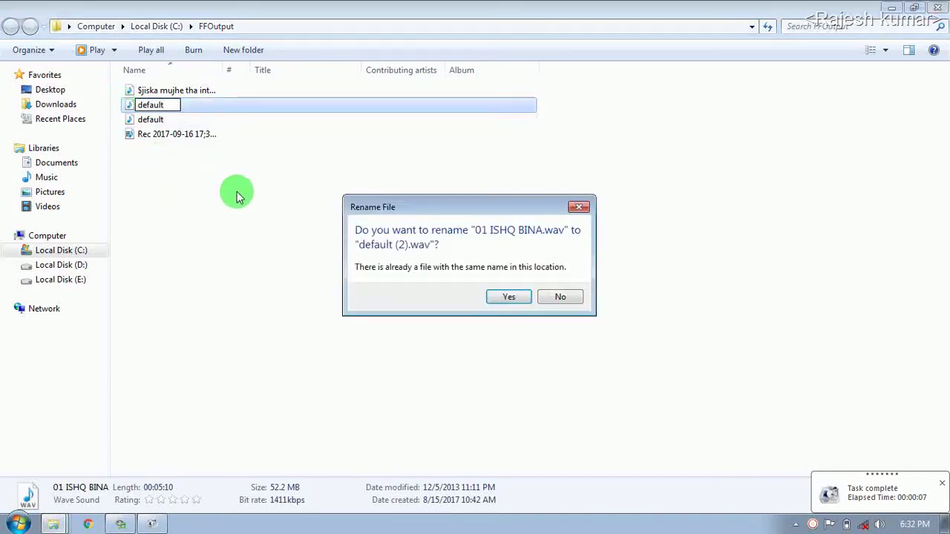
{"action": "left_click_drag", "start_coordinate": [483, 212], "coordinate": [435, 222]}
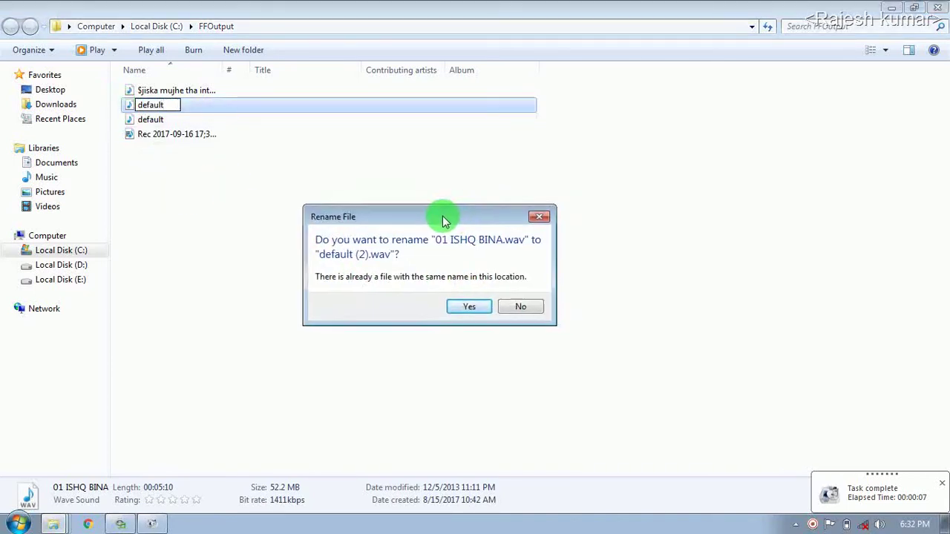
{"action": "left_click", "coordinate": [461, 308]}
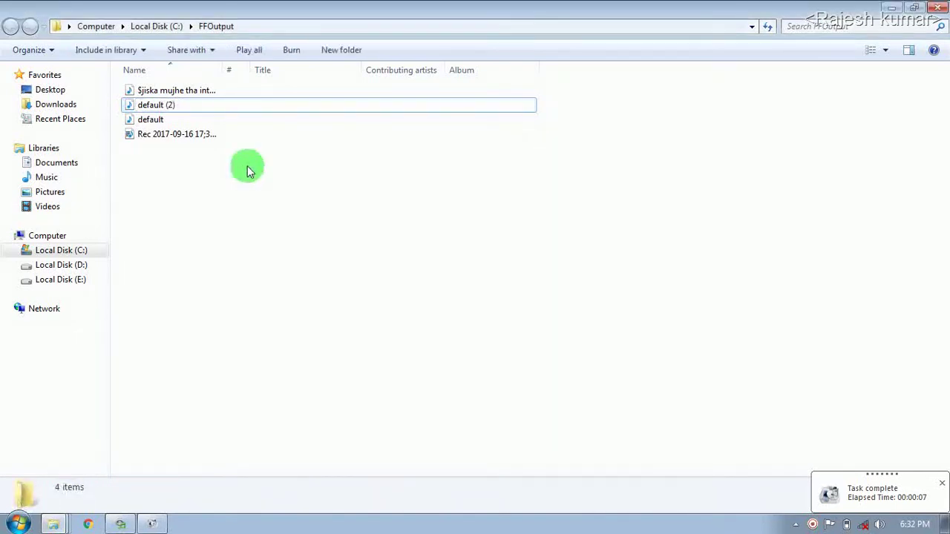
- Copy the default WAV file from FFOutput and open the start upsound changer folder on the desktop
{"action": "left_click", "coordinate": [153, 121]}
{"action": "right_click", "coordinate": [152, 124]}
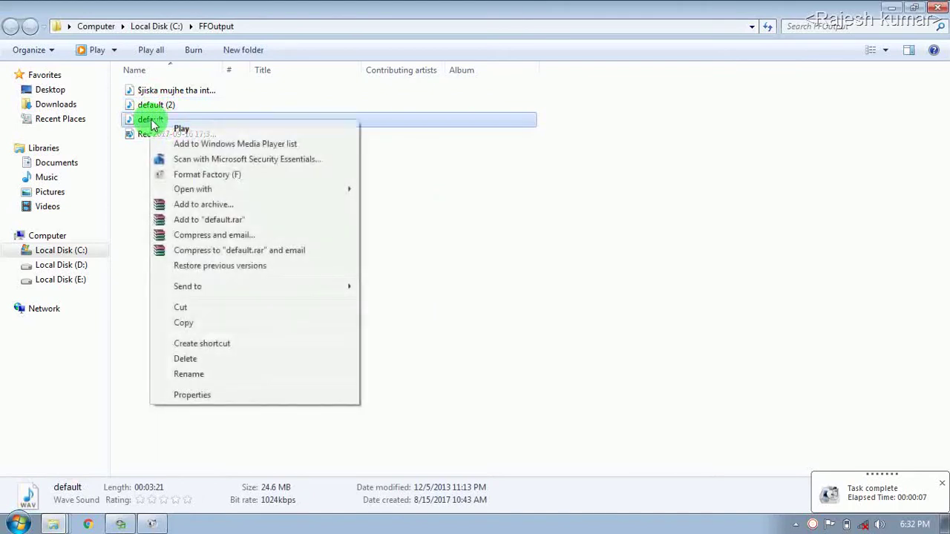
{"action": "left_click", "coordinate": [190, 323]}
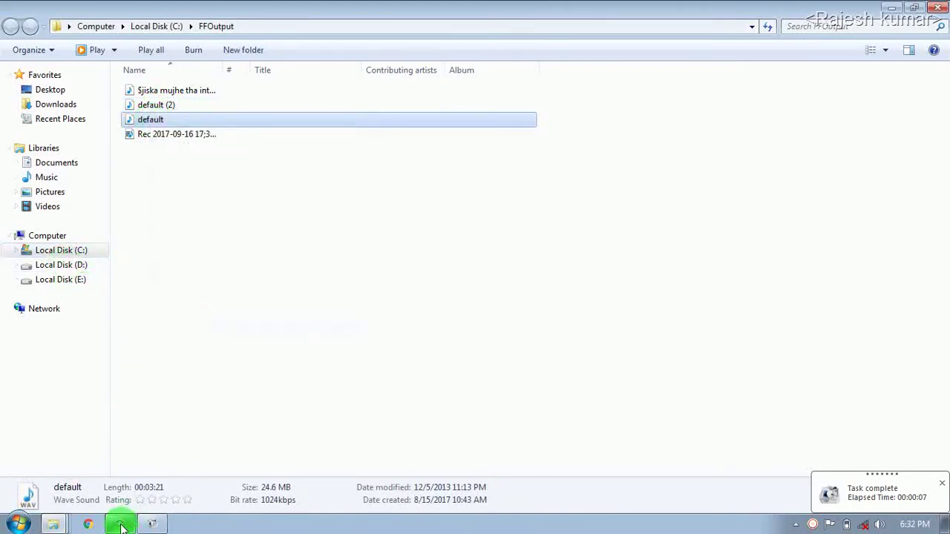
{"action": "left_click", "coordinate": [945, 523]}
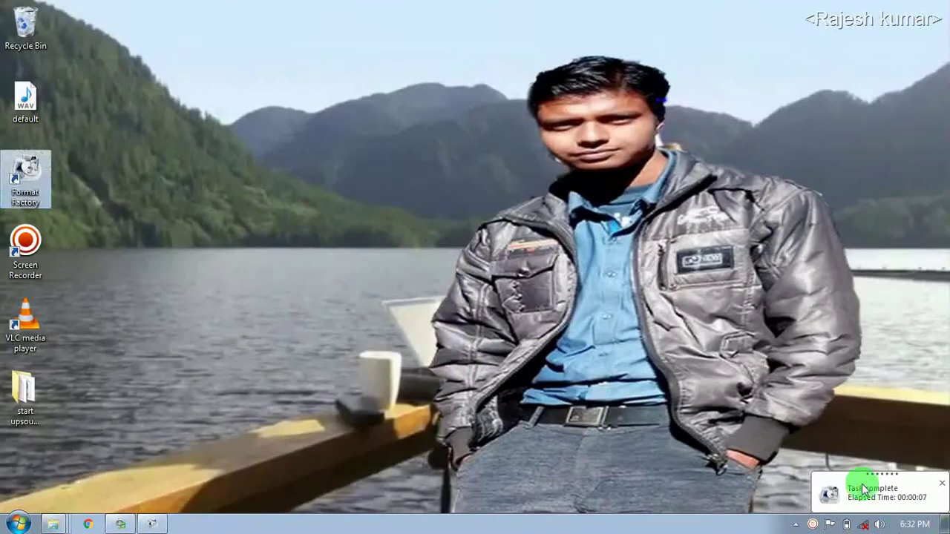
{"action": "left_click", "coordinate": [37, 401]}
{"action": "double_click", "coordinate": [27, 399]}
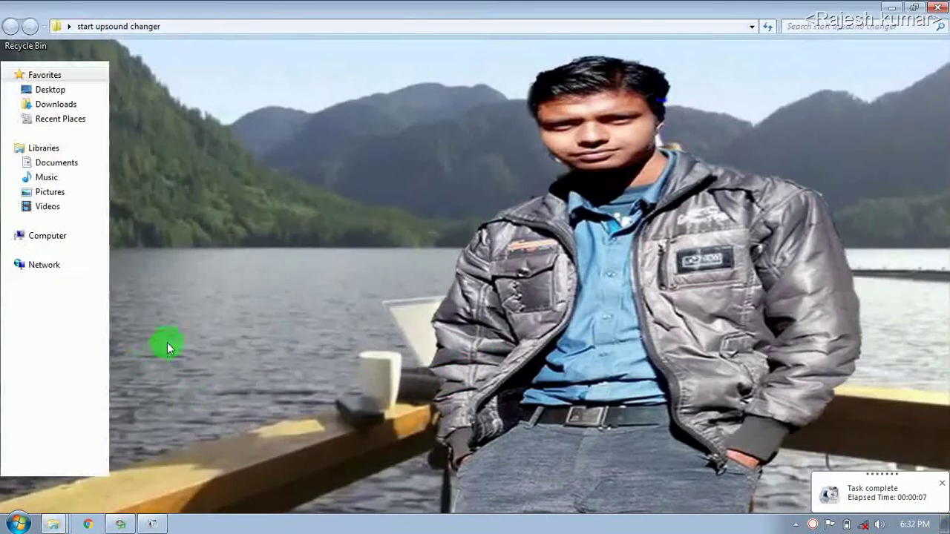
- Refresh the start upsound changer folder without pasting anything and launch StartupSoundChanger only 7
{"action": "right_click", "coordinate": [121, 186]}
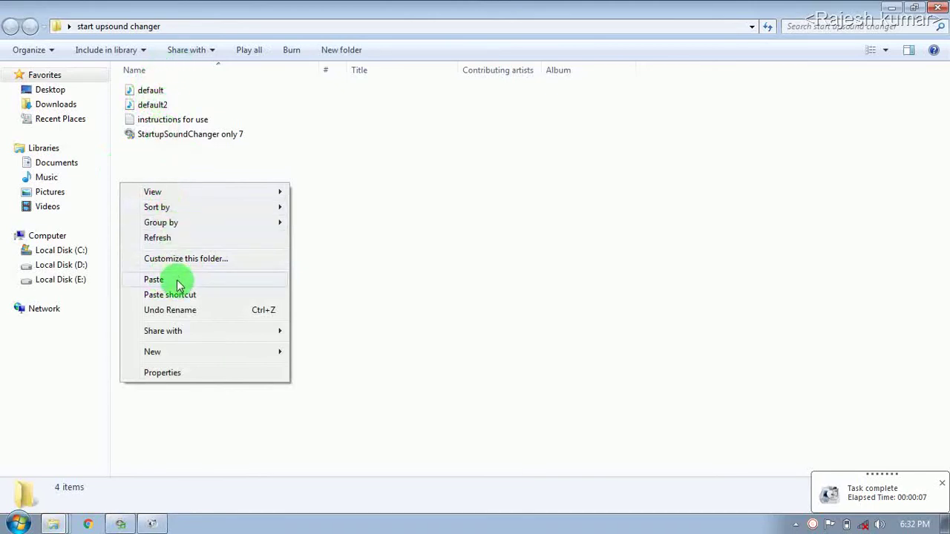
{"action": "left_click", "coordinate": [369, 279]}
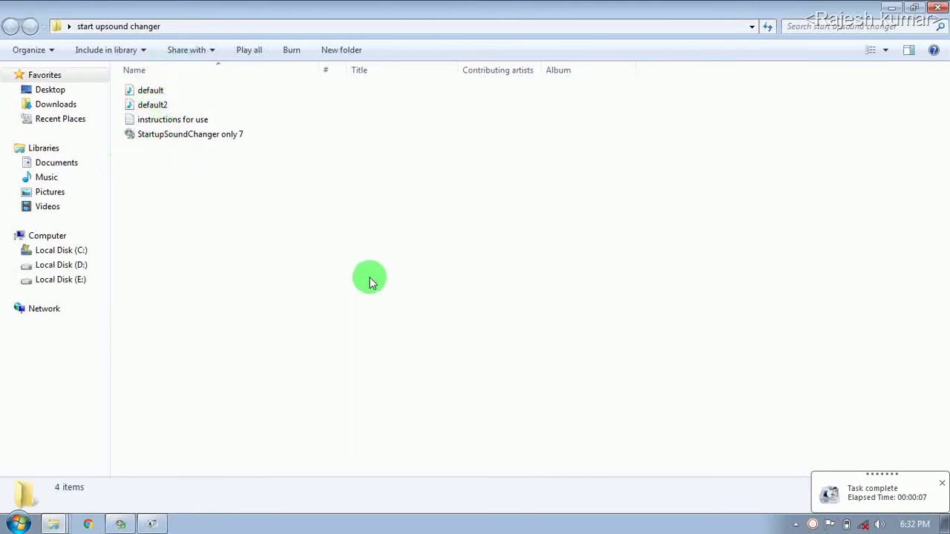
{"action": "right_click", "coordinate": [300, 260]}
{"action": "left_click", "coordinate": [353, 313]}
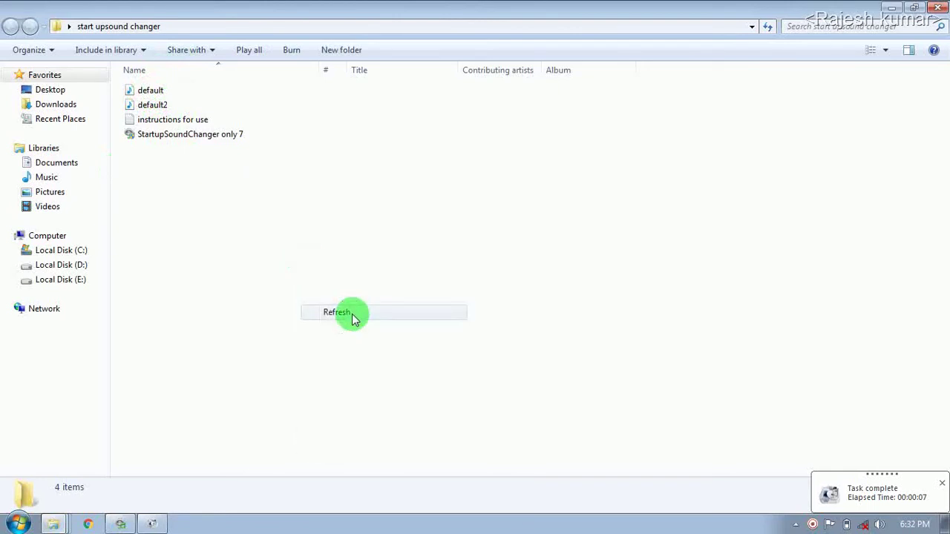
{"action": "double_click", "coordinate": [204, 137]}
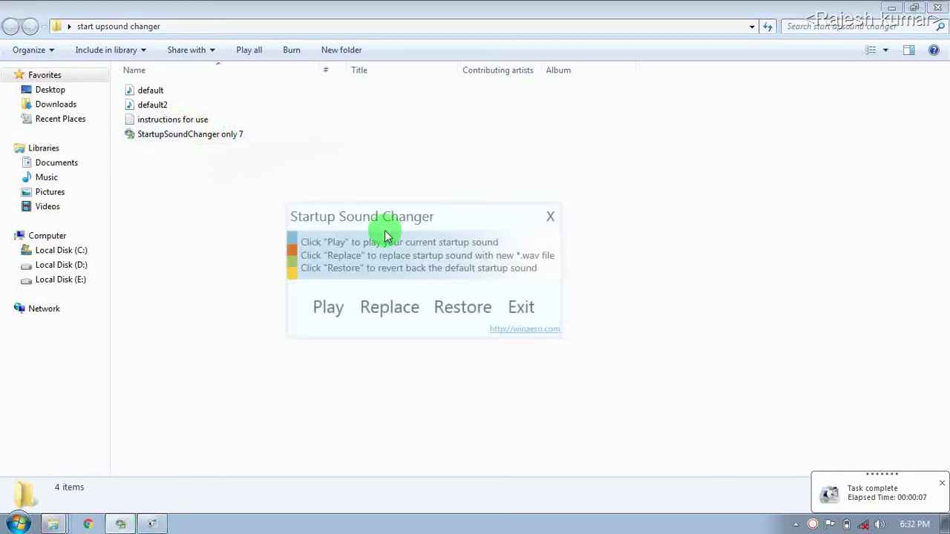
- Select the default WAV file as the replacement startup sound, then dismiss the file selection without opening it
{"action": "left_click", "coordinate": [406, 300]}
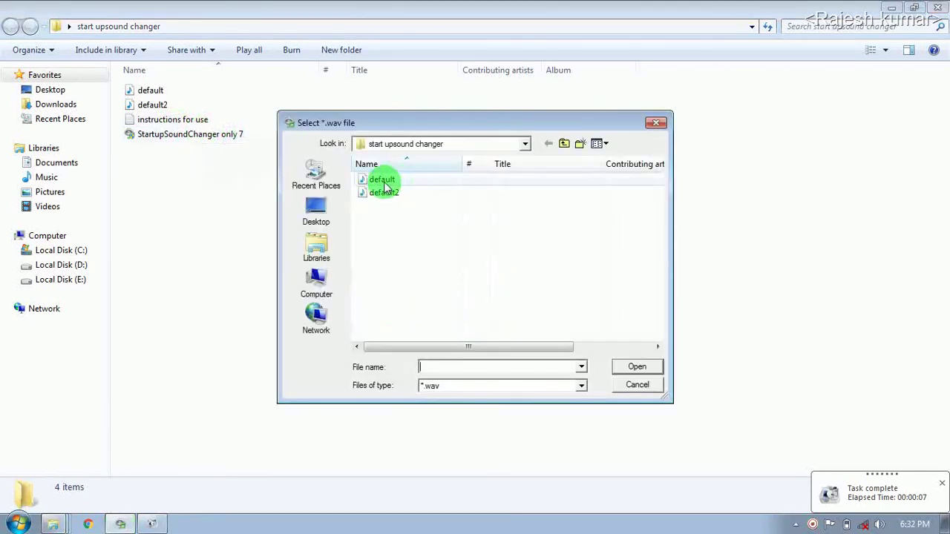
{"action": "left_click", "coordinate": [385, 185]}
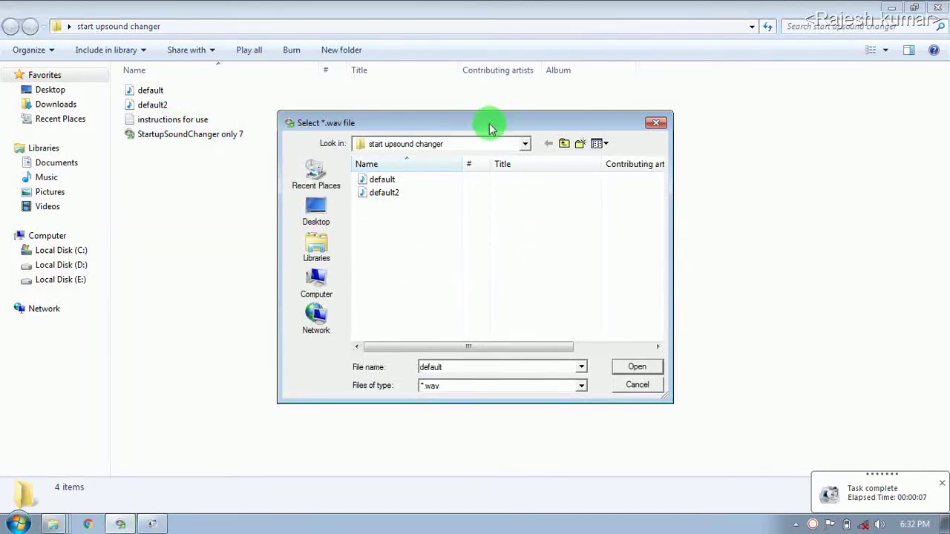
{"action": "left_click_drag", "start_coordinate": [489, 124], "coordinate": [455, 125]}
{"action": "left_click", "coordinate": [622, 128]}
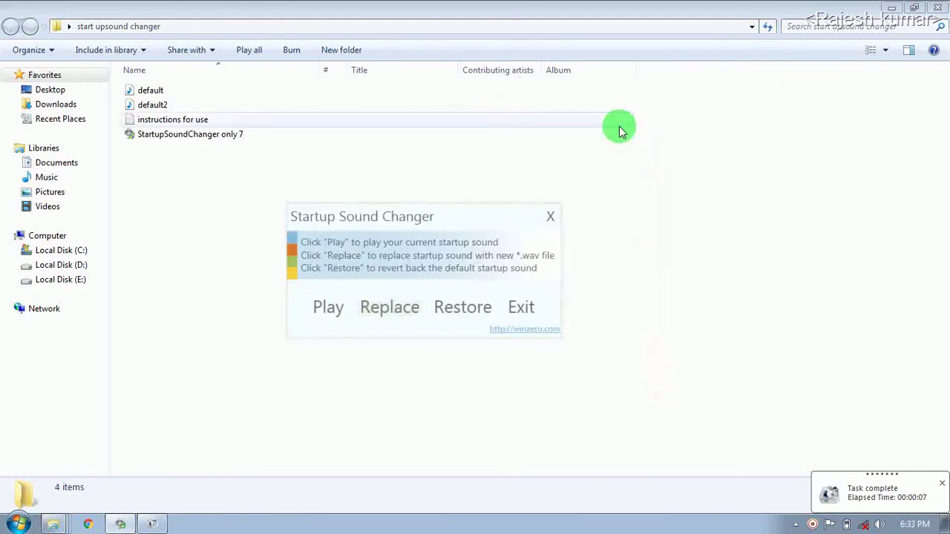
- Bring Startup Sound Changer back into view, exit it and close the start upsound changer folder
{"action": "left_click", "coordinate": [825, 16]}
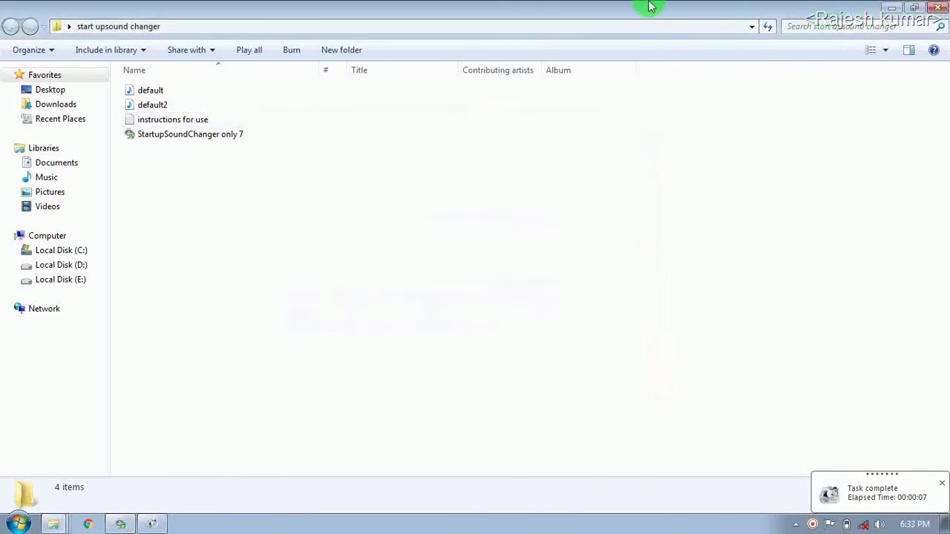
{"action": "left_click", "coordinate": [120, 525]}
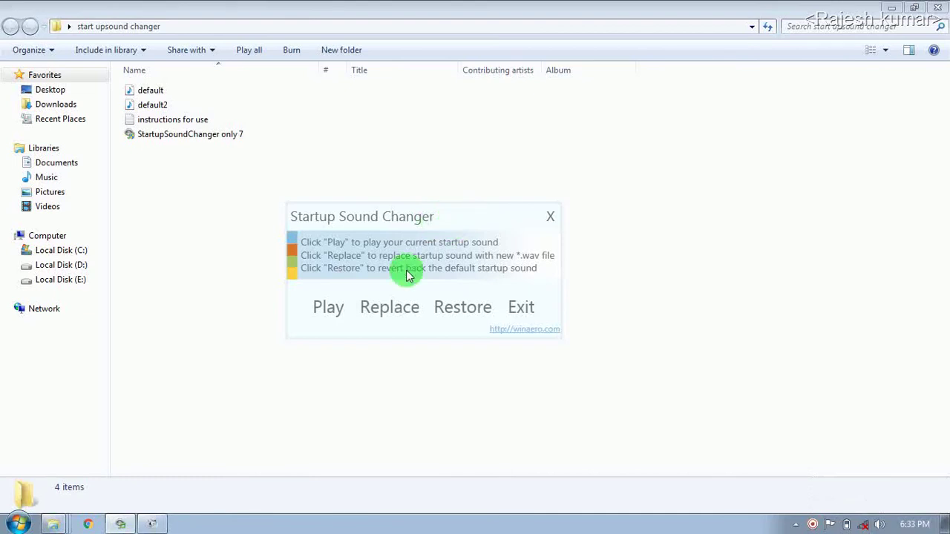
{"action": "left_click", "coordinate": [523, 309]}
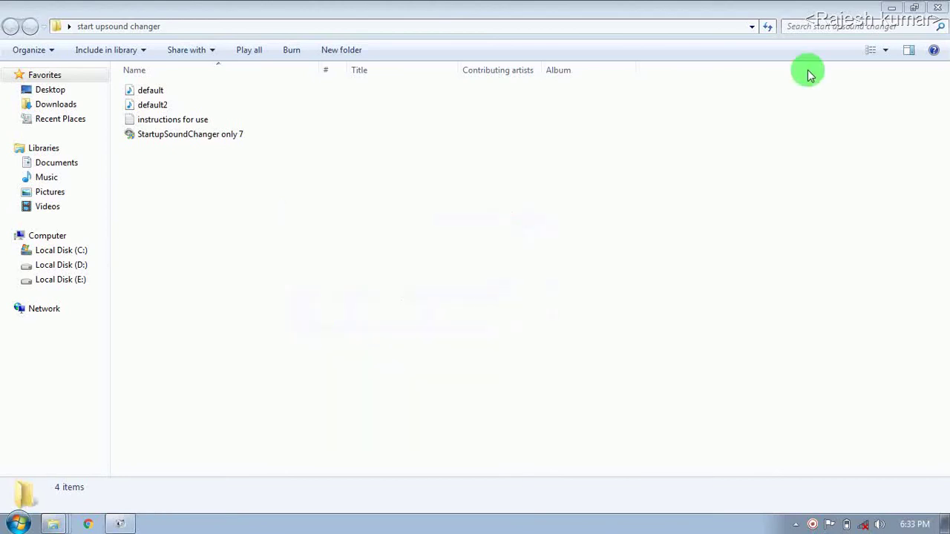
{"action": "left_click", "coordinate": [937, 9]}
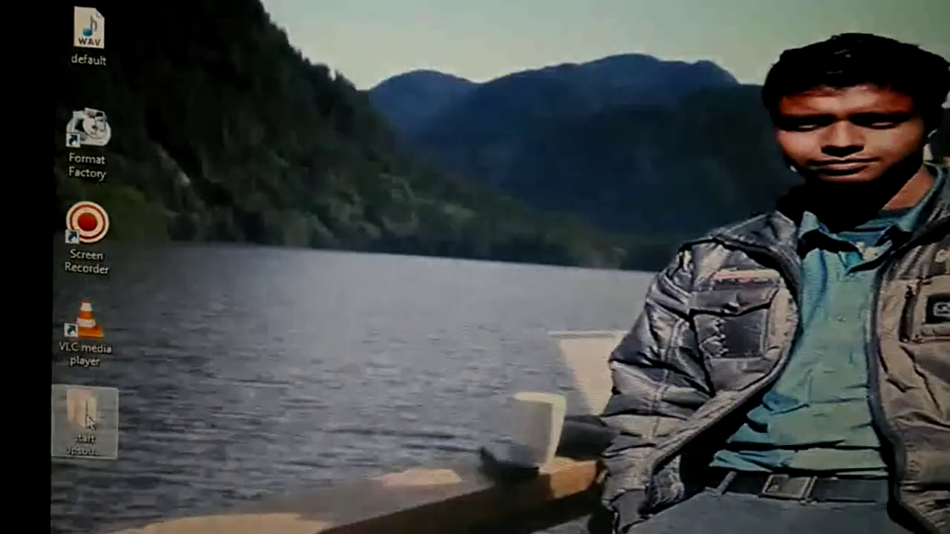
- Open the start upsound changer folder from the desktop to view its files and close it again
{"action": "double_click", "coordinate": [88, 438]}
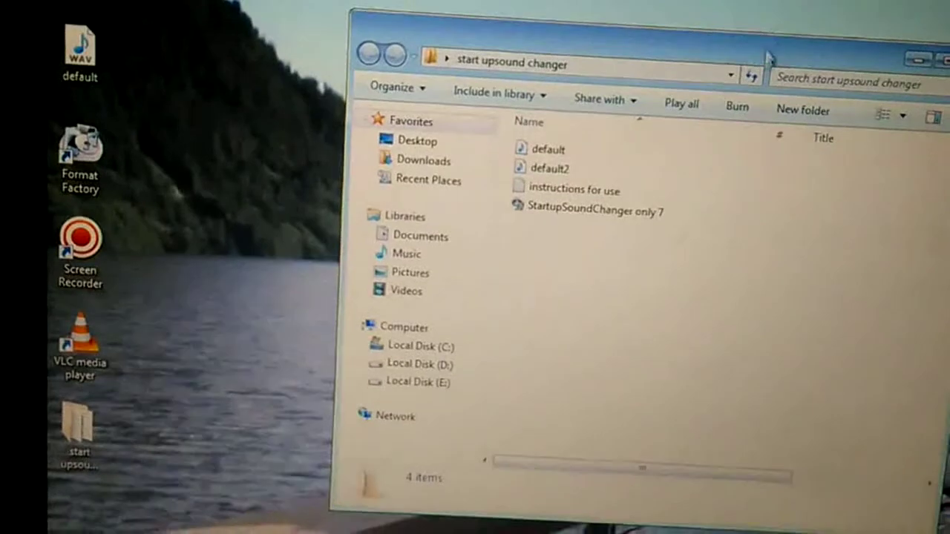
{"action": "left_click_drag", "start_coordinate": [765, 59], "coordinate": [550, 78]}
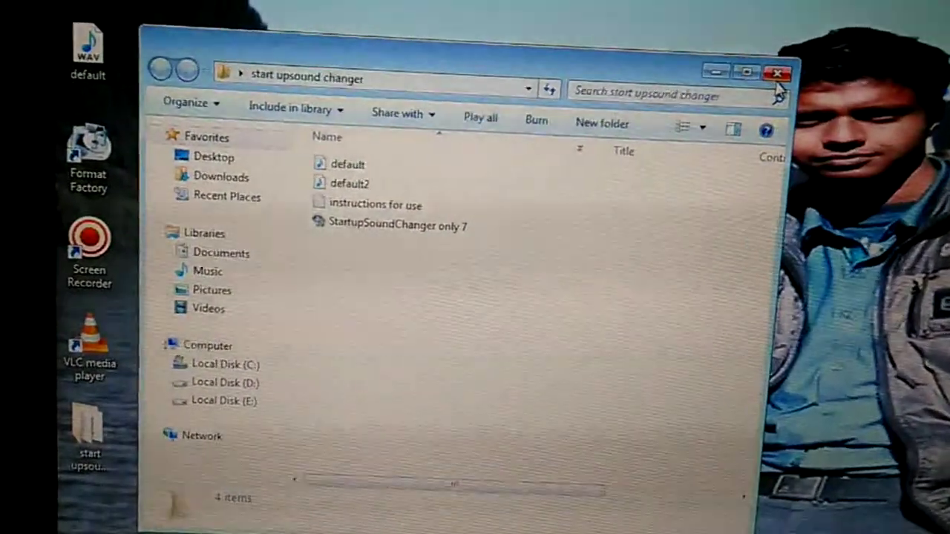
{"action": "left_click", "coordinate": [775, 70]}
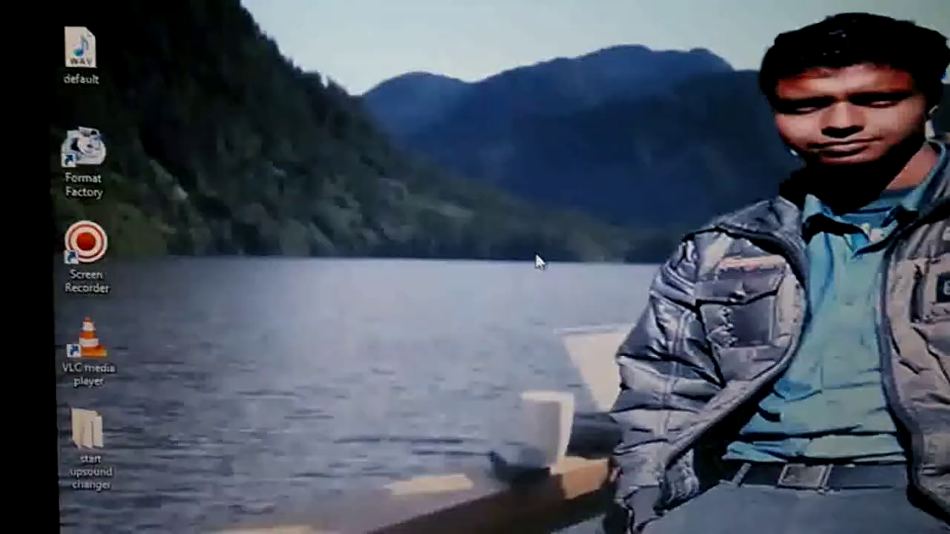